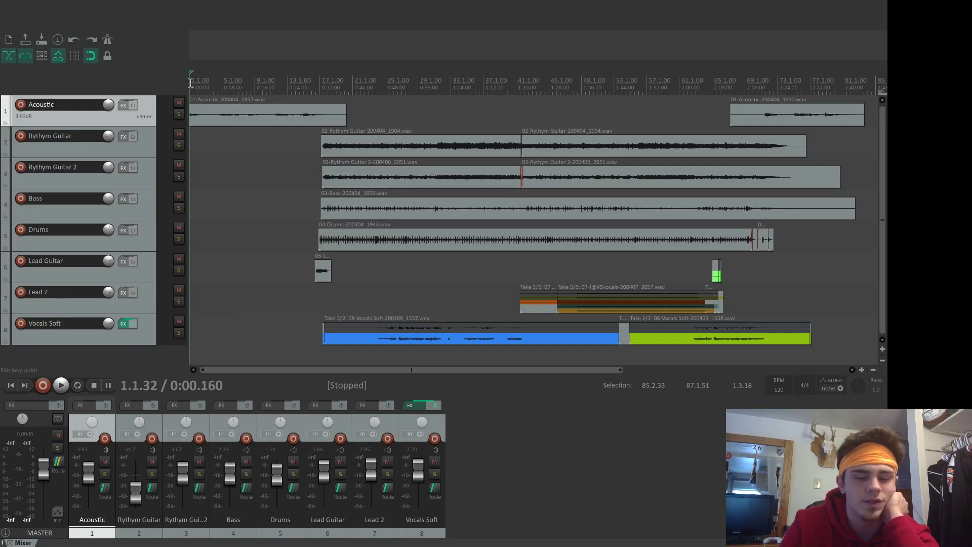
Play the song from the start and raise the Vocals Soft track volume to about 10 dB during playback.
key(space)
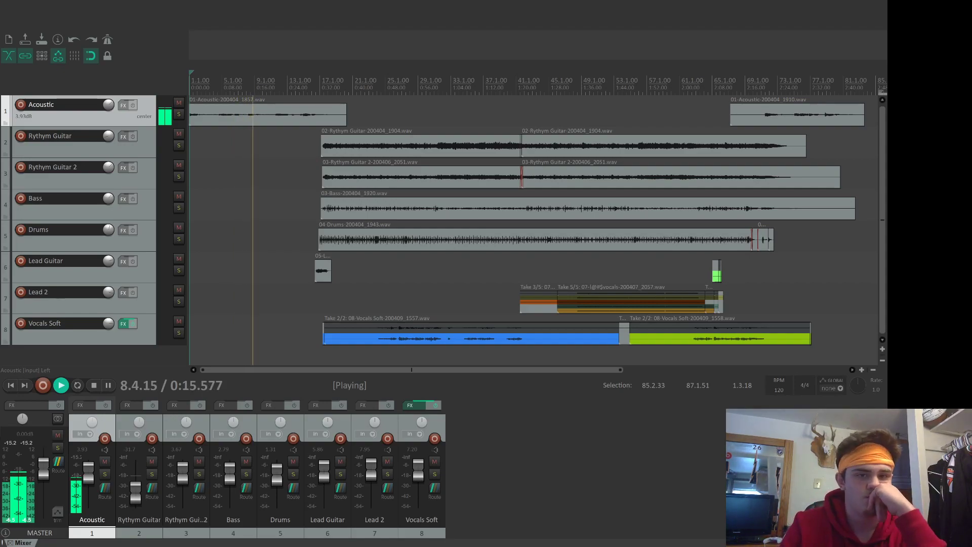
click(577, 491)
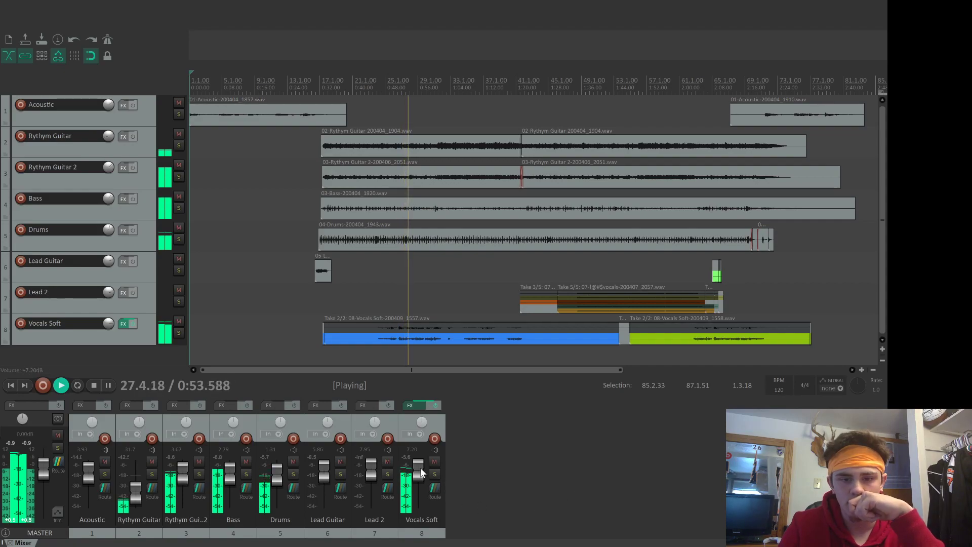
drag(420, 466, 420, 465)
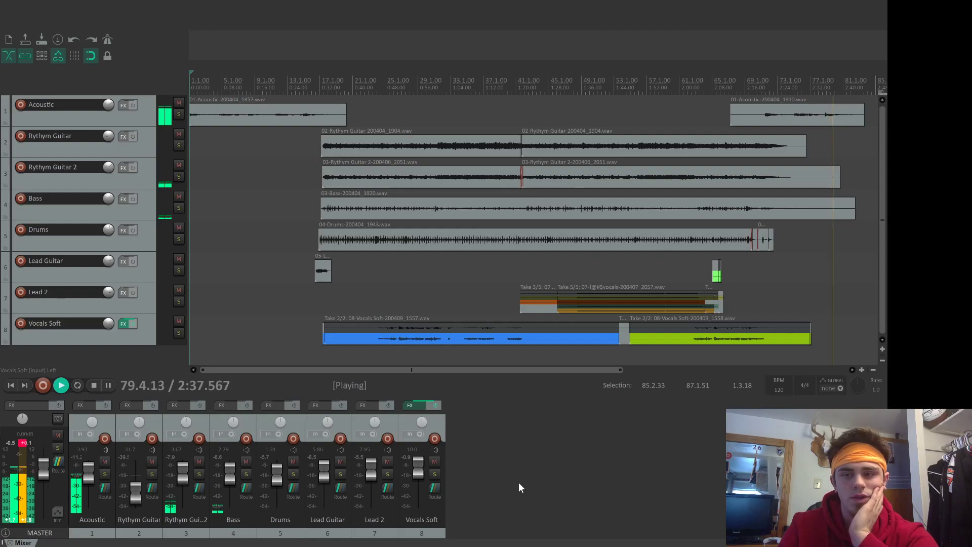
key(space)
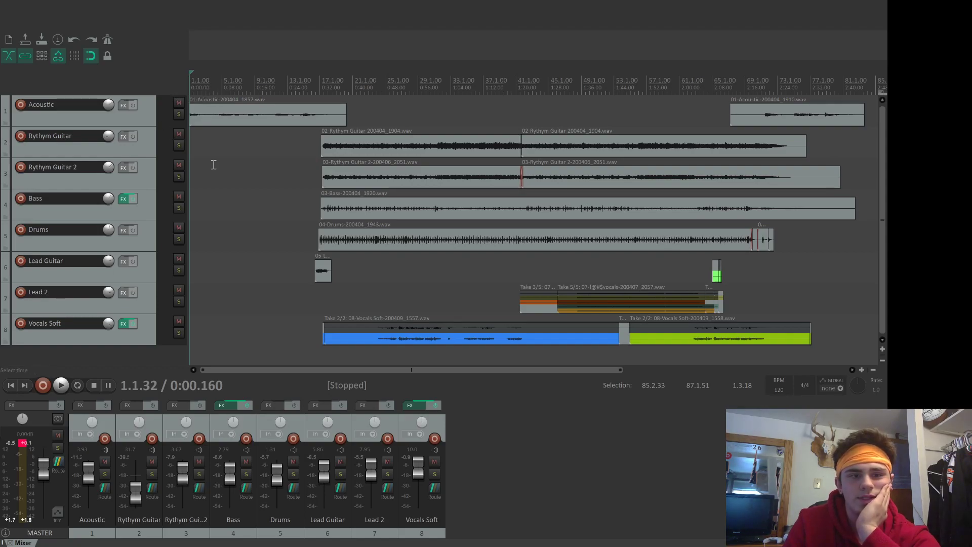
Audition the soloed Bass from about 0:31, comparing it with its effects bypassed and enabled, and unsolo it to hear the full mix.
click(179, 207)
key(space)
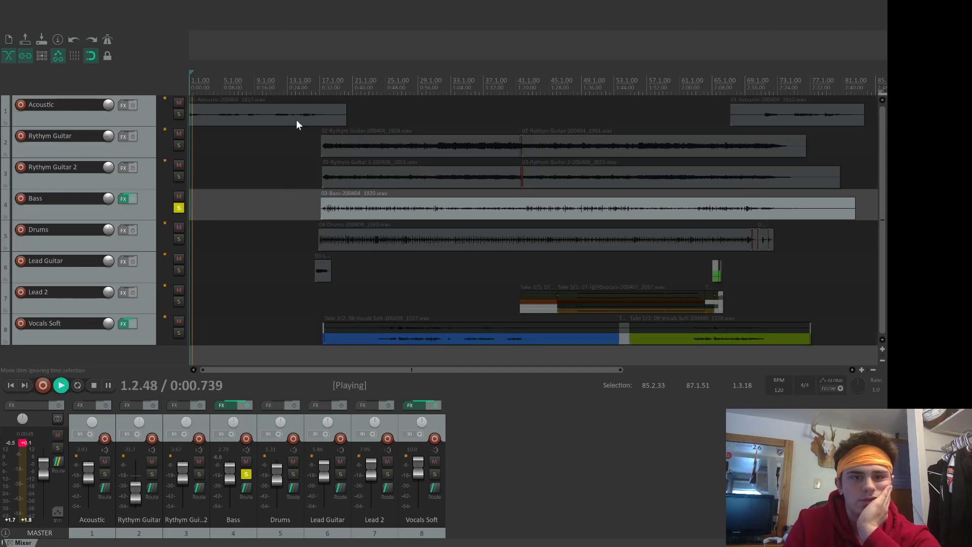
click(317, 83)
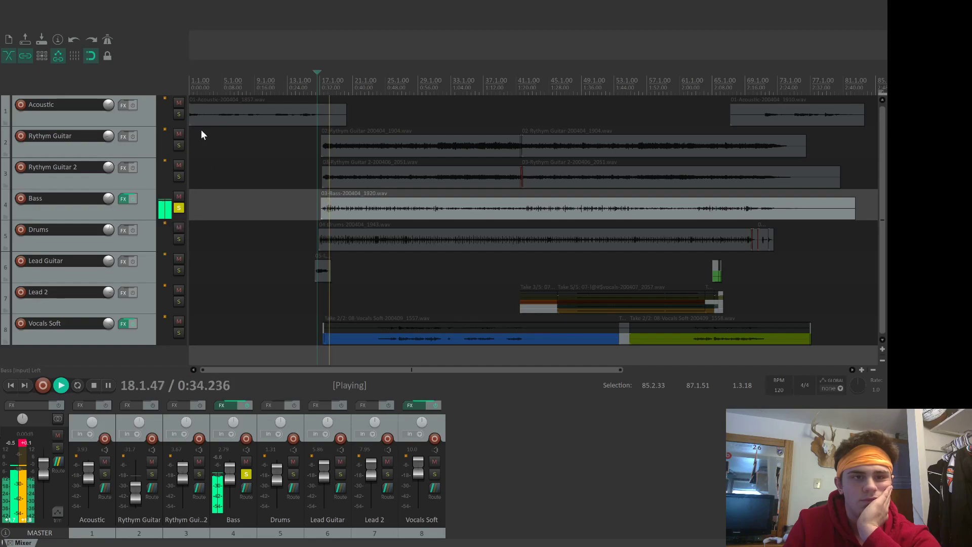
click(134, 198)
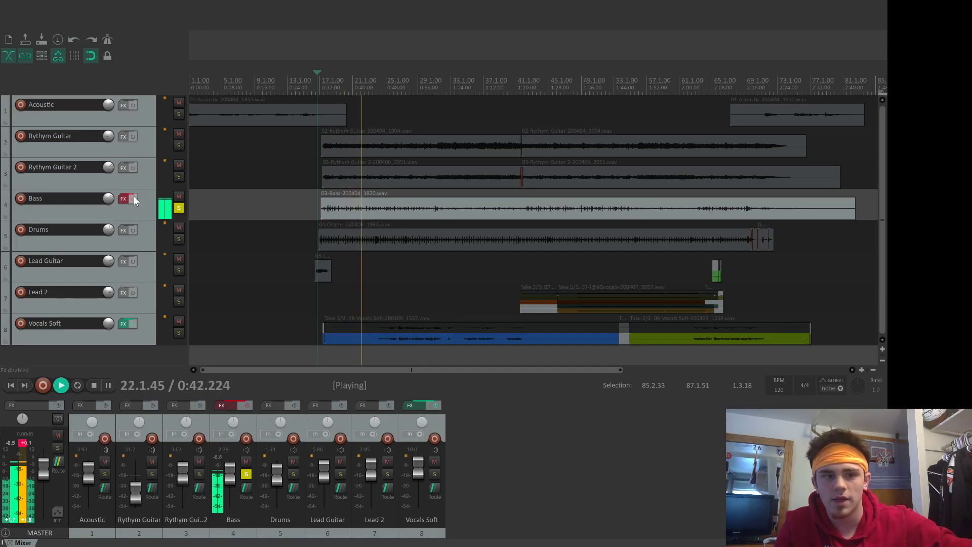
click(133, 197)
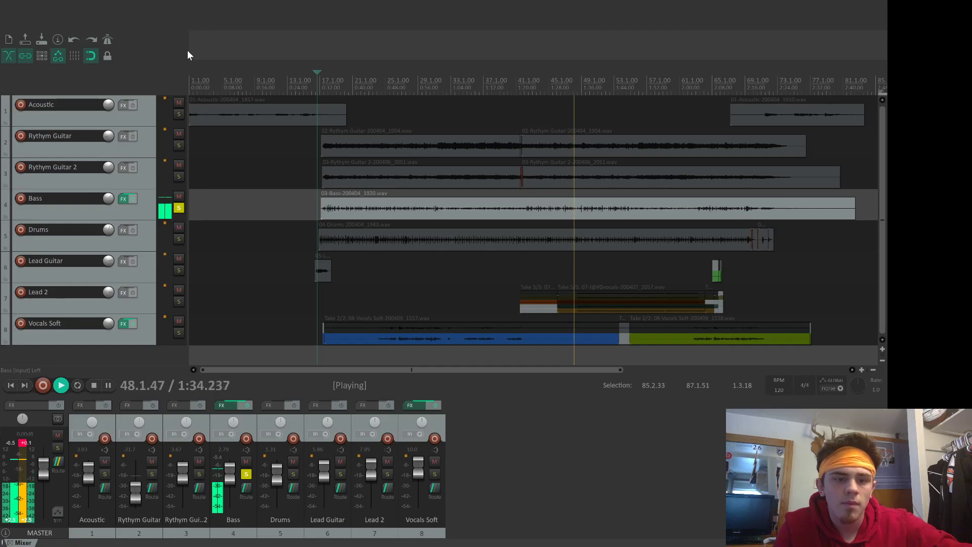
click(180, 208)
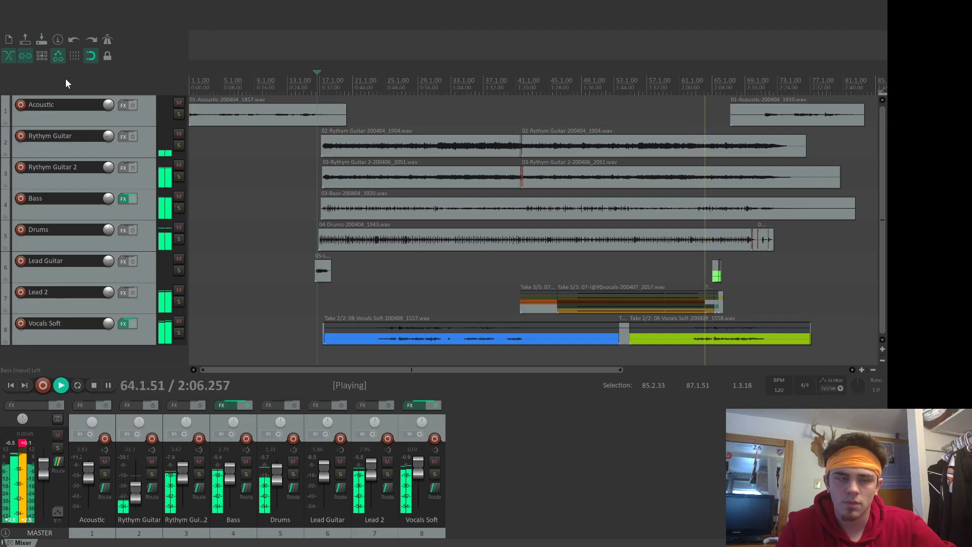
key(space)
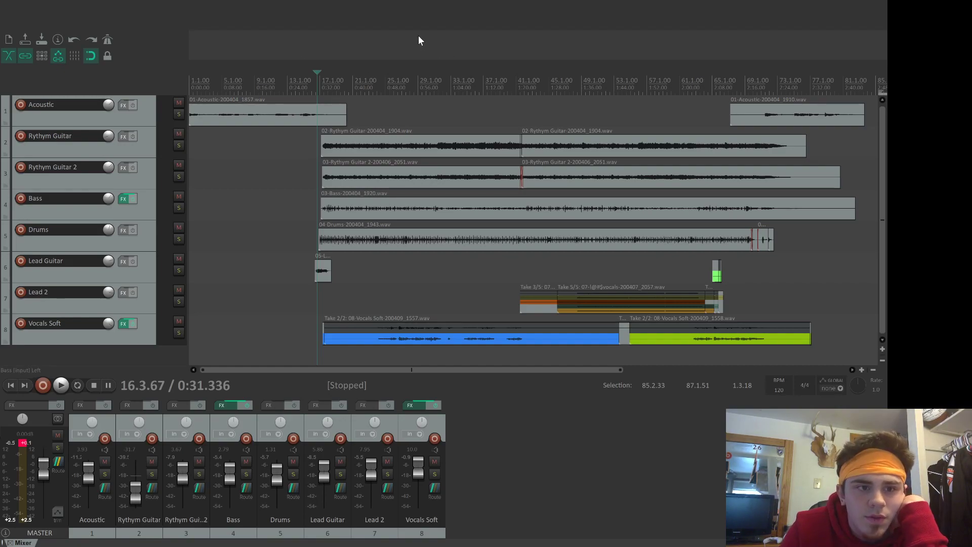
Replay the full mix from about 0:31, listen to the Bass soloed once more, and unsolo it.
key(space)
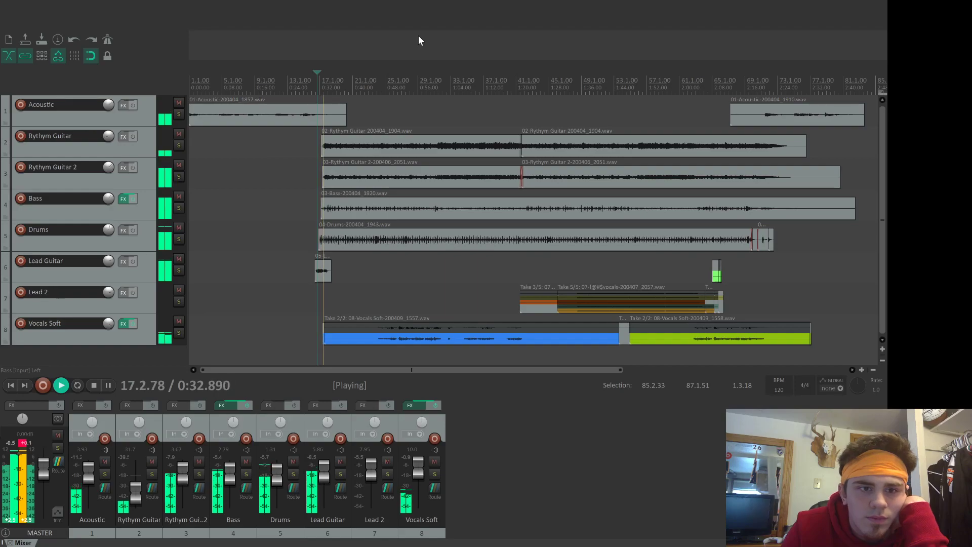
click(182, 209)
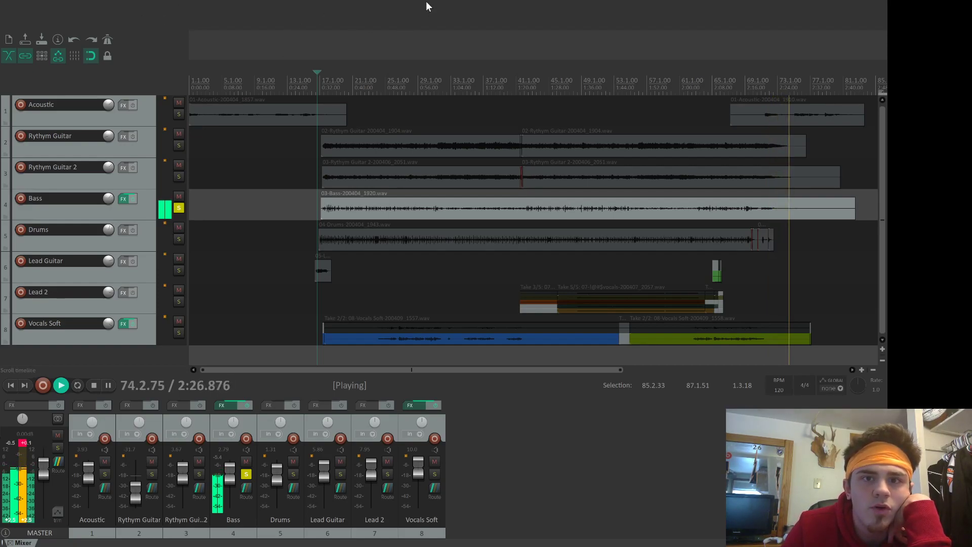
key(space)
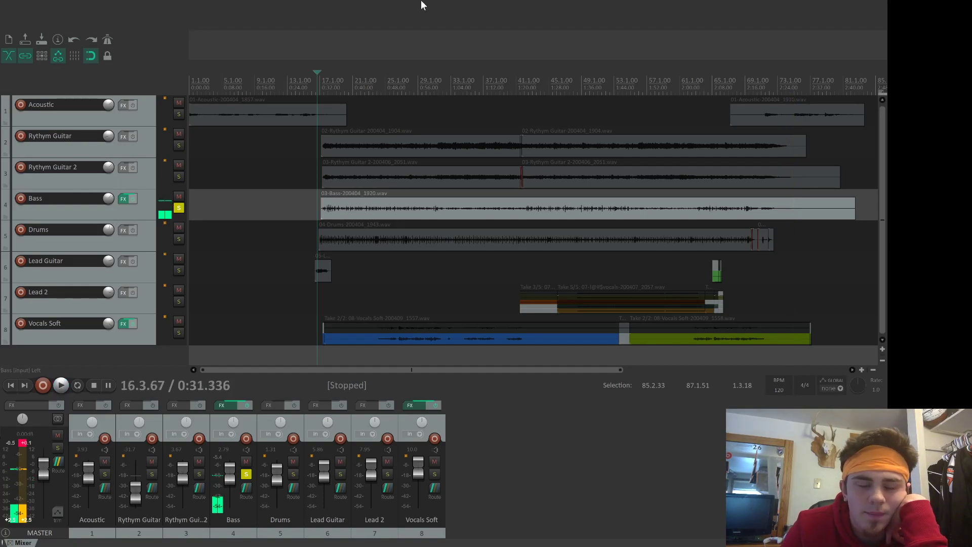
key(space)
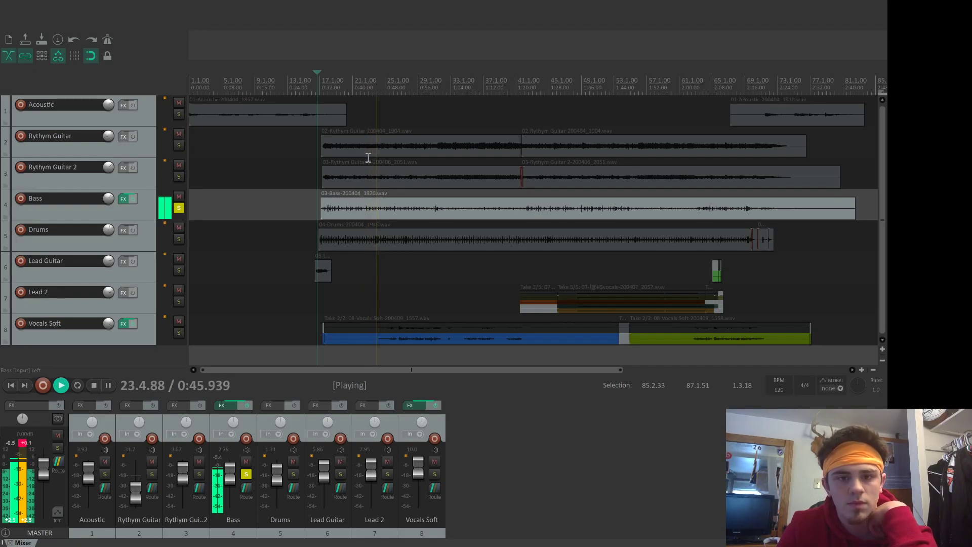
key(space)
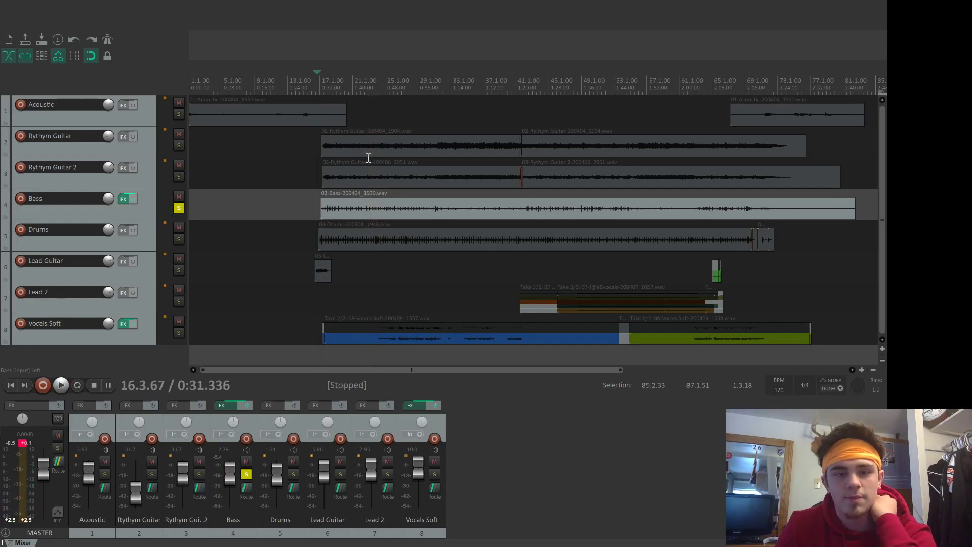
click(178, 208)
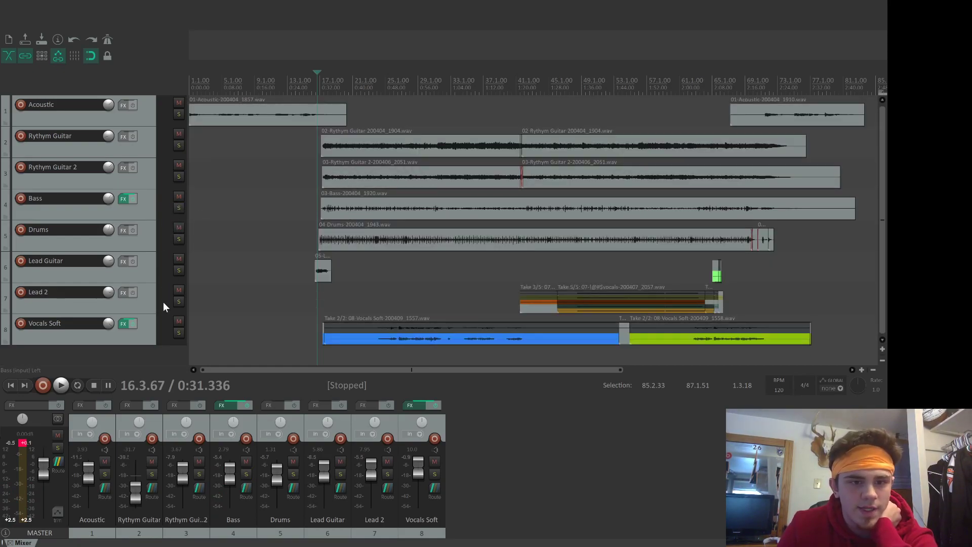
Listen from about 0:44 with Vocals Soft soloed, and restore the full mix.
click(398, 85)
click(384, 80)
click(371, 79)
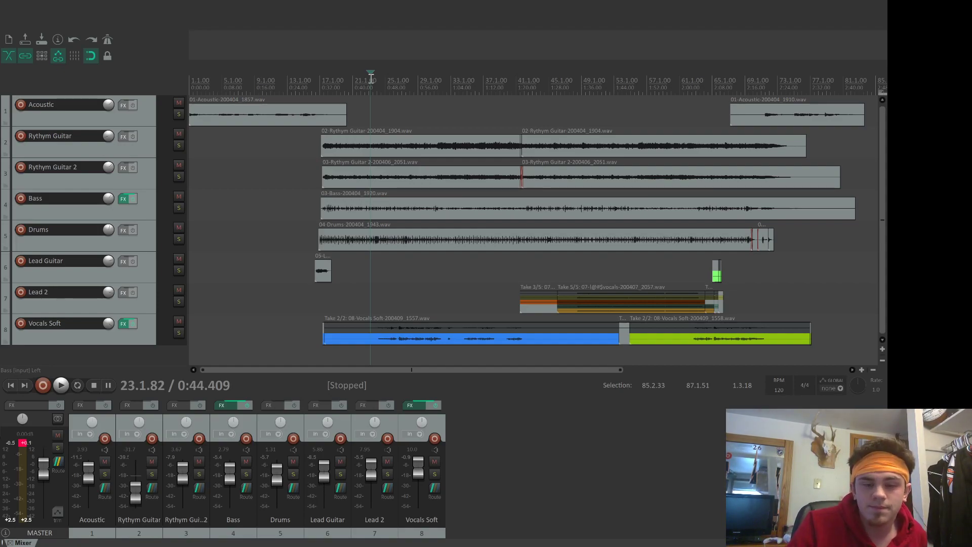
key(space)
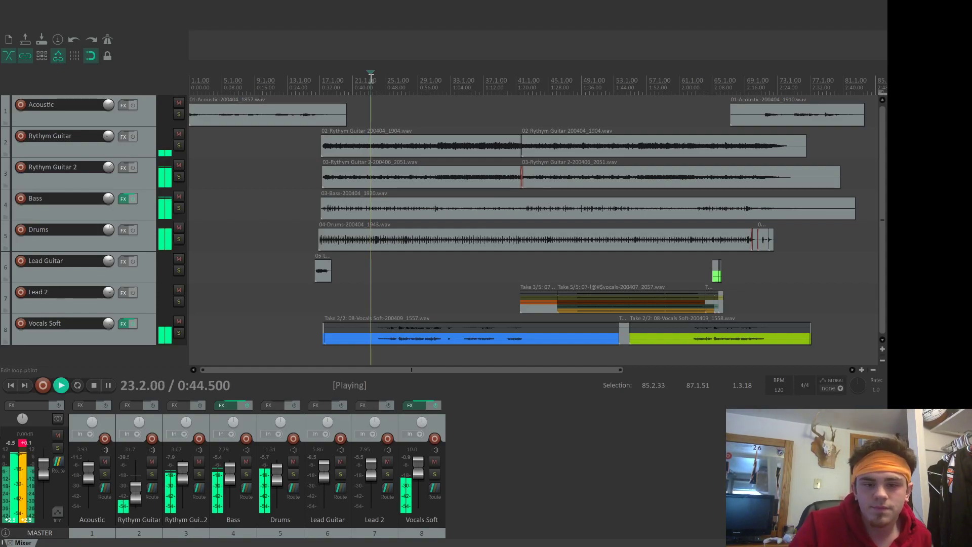
click(179, 333)
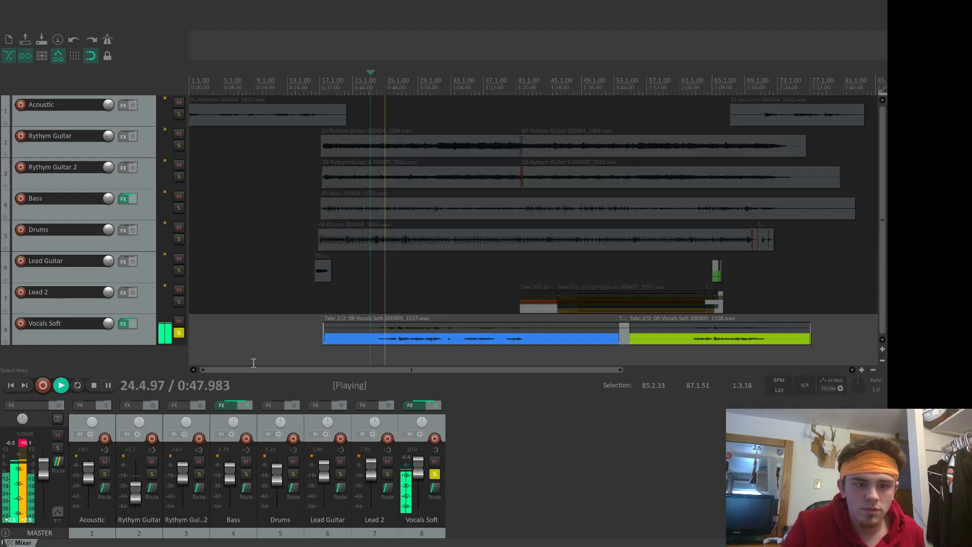
key(space)
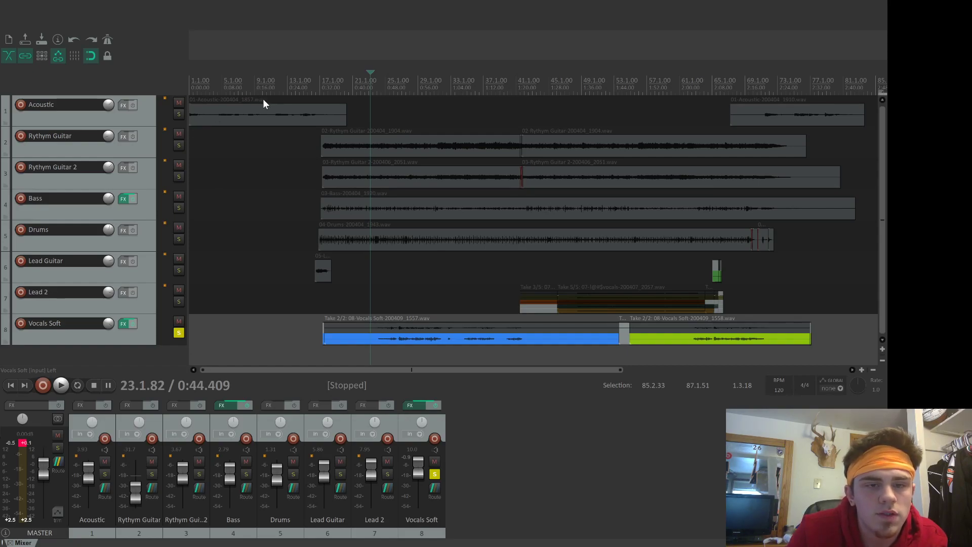
key(space)
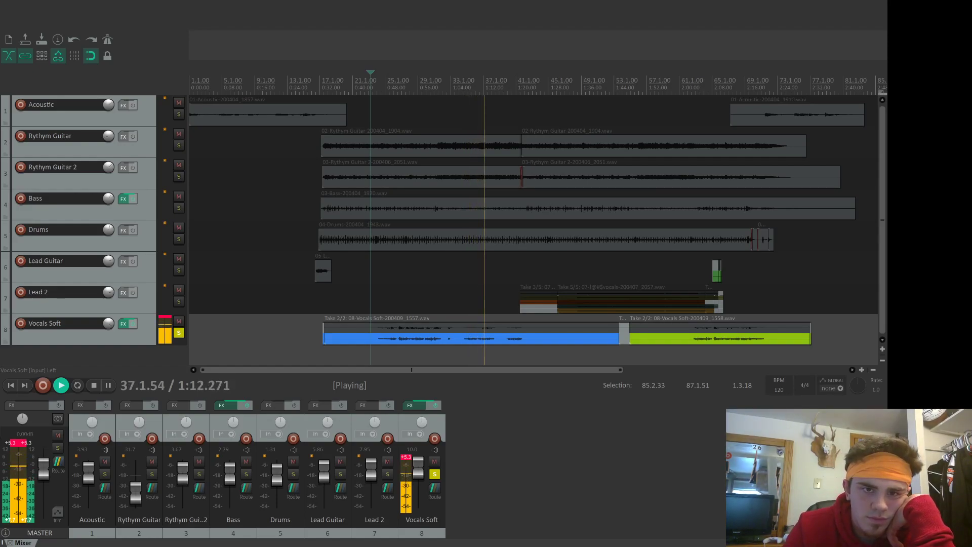
click(179, 333)
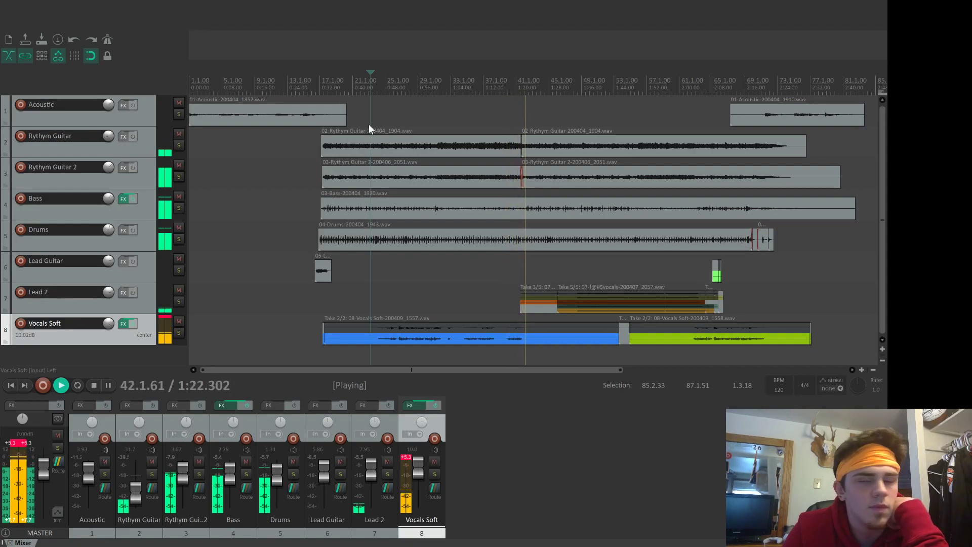
Replay the full mix from about 0:44 several times to judge the vocals against the instruments.
key(space)
key(space)
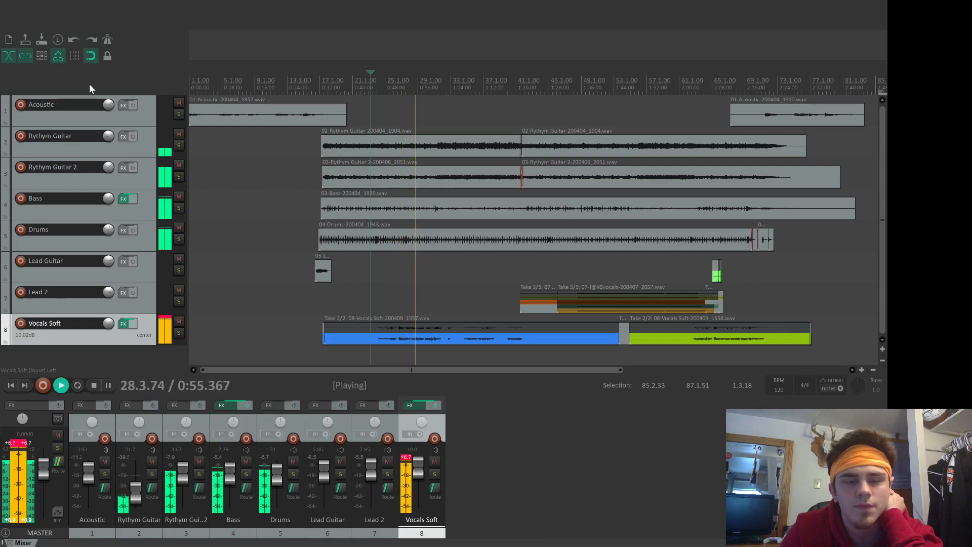
key(space)
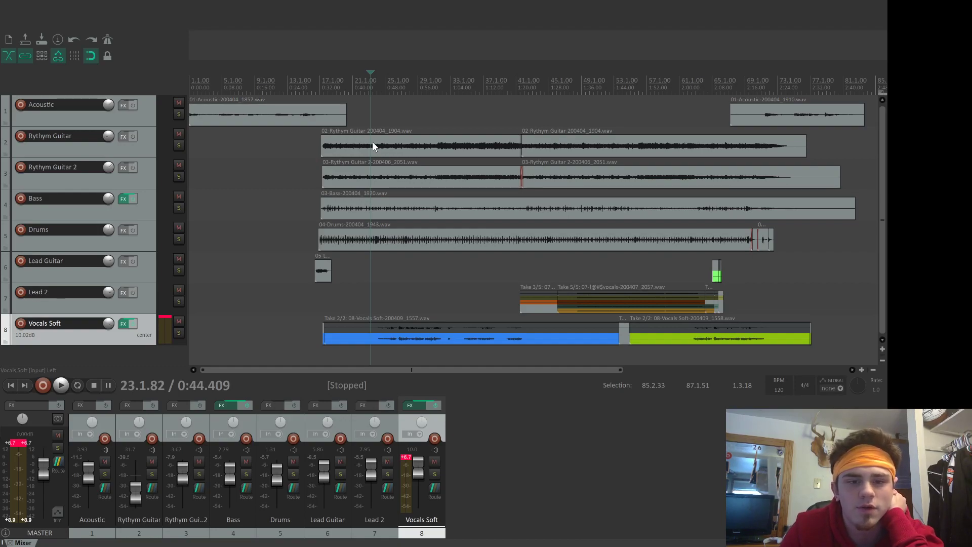
key(space)
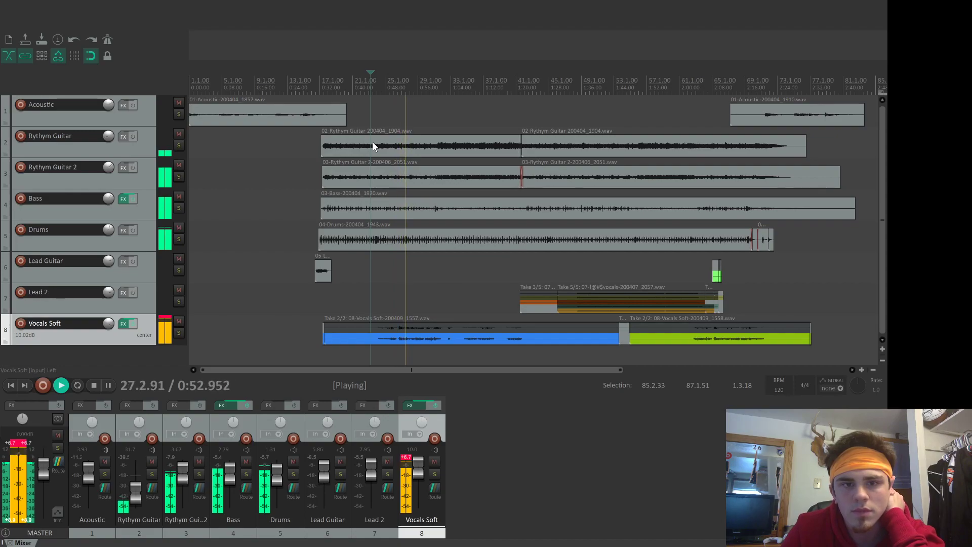
key(space)
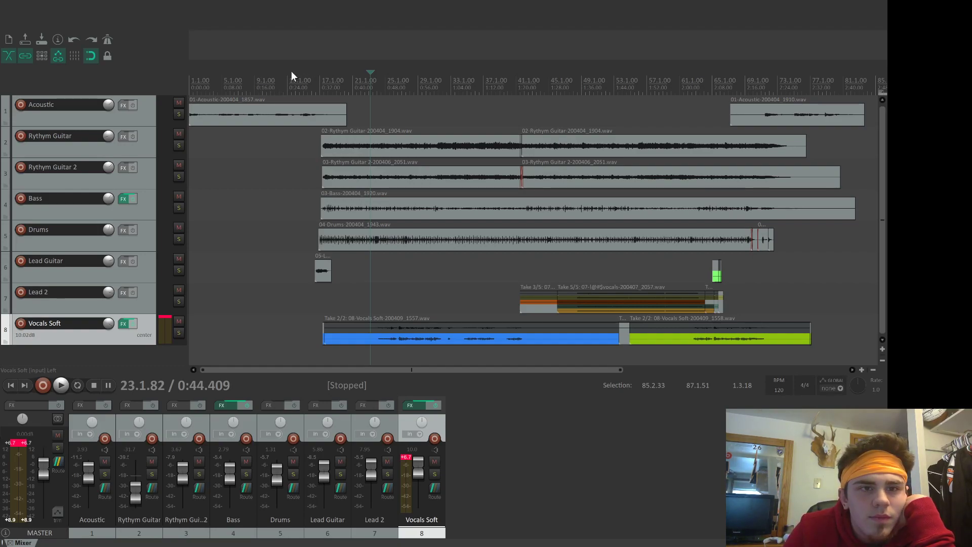
key(space)
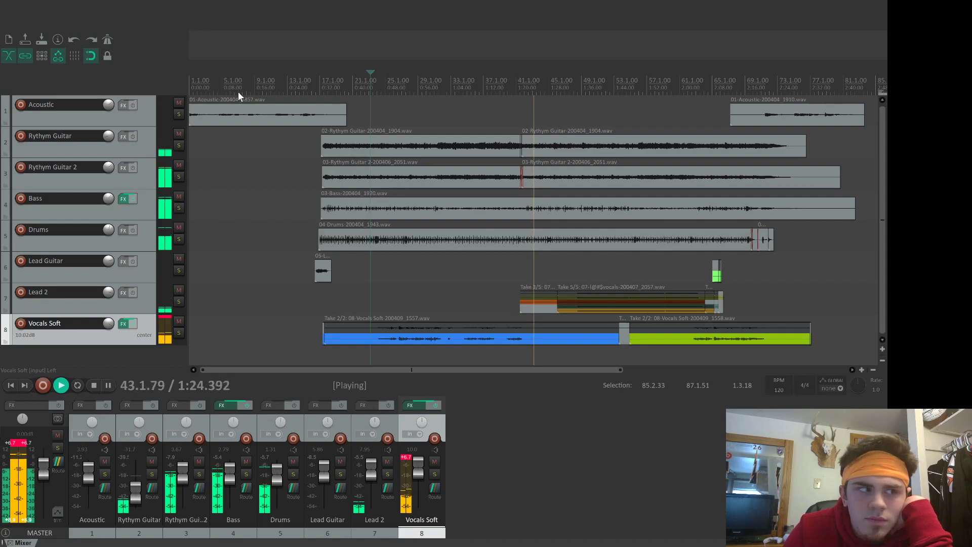
key(space)
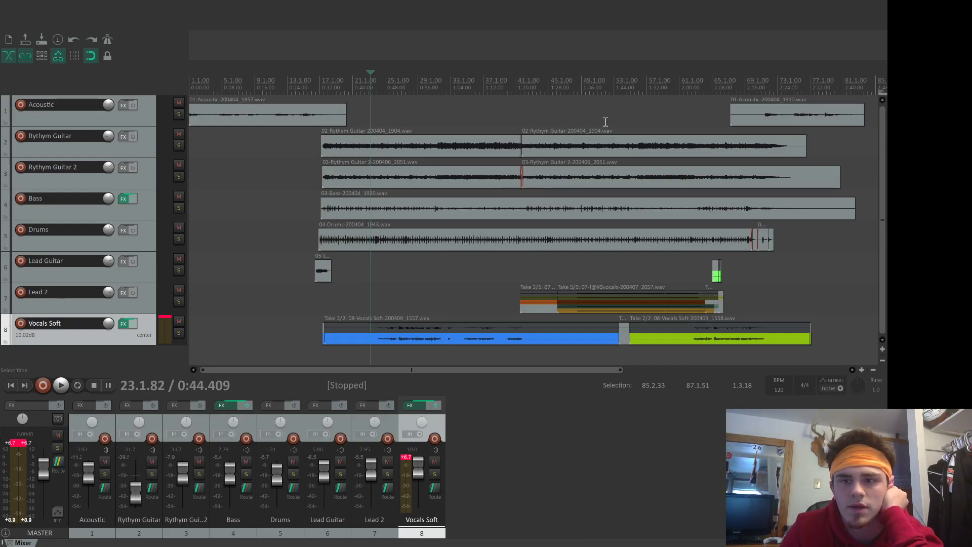
Listen to the song's ending in the full mix twice, starting from about 2:02.
click(686, 83)
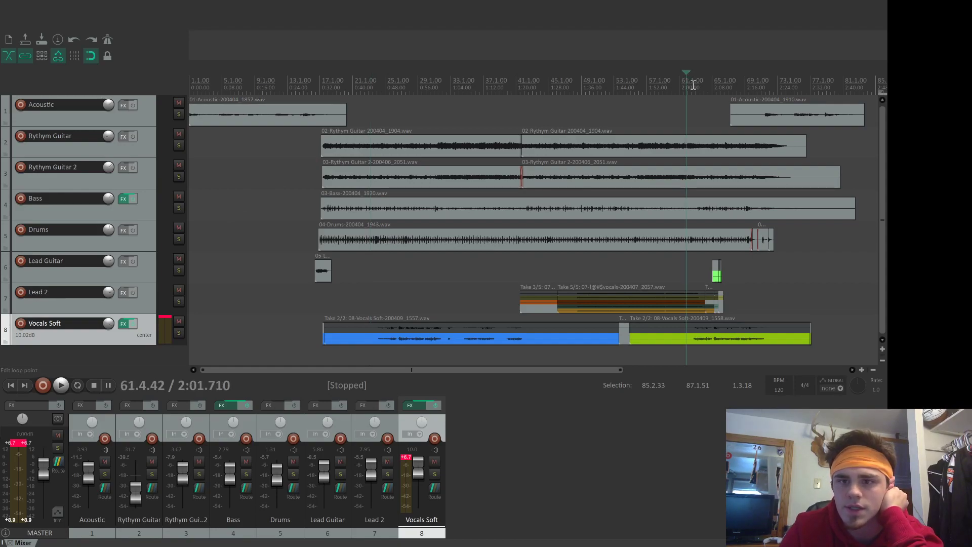
key(space)
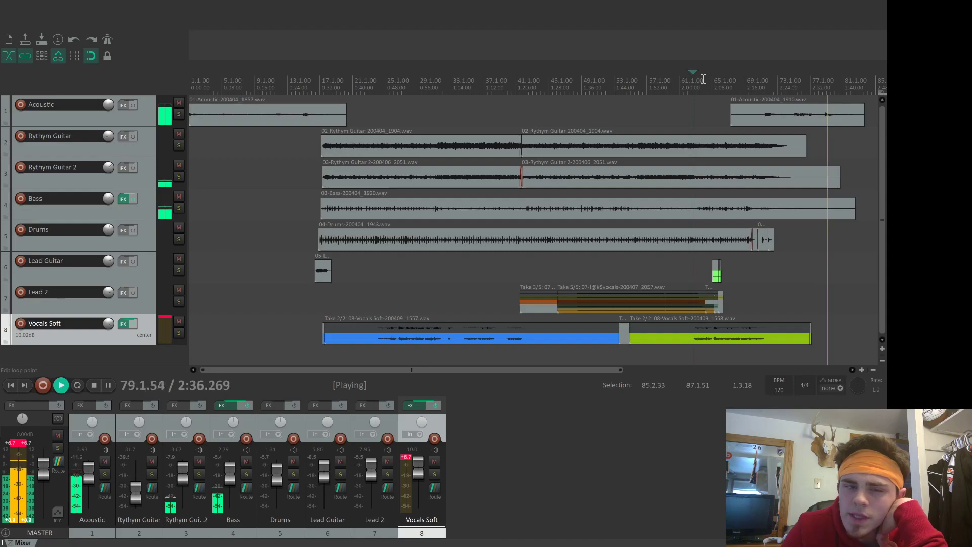
key(space)
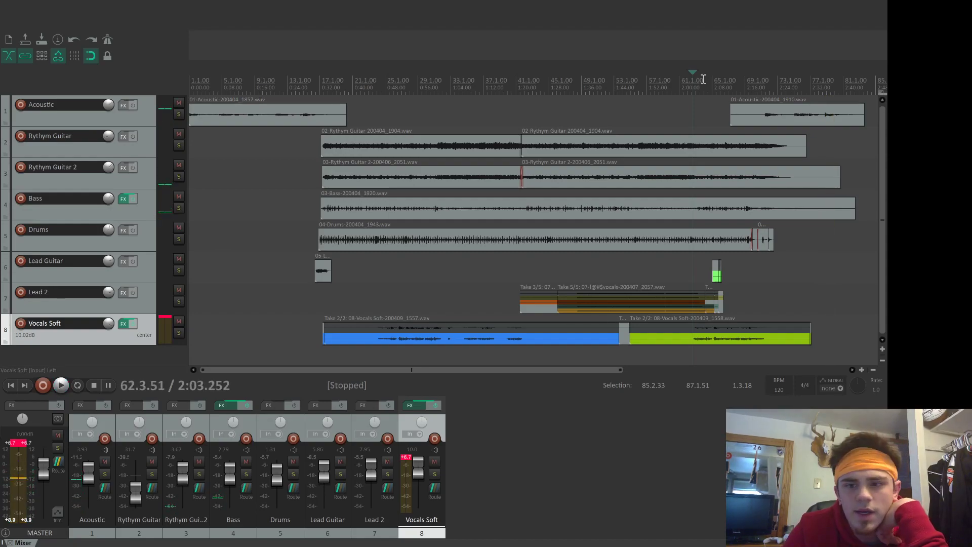
key(space)
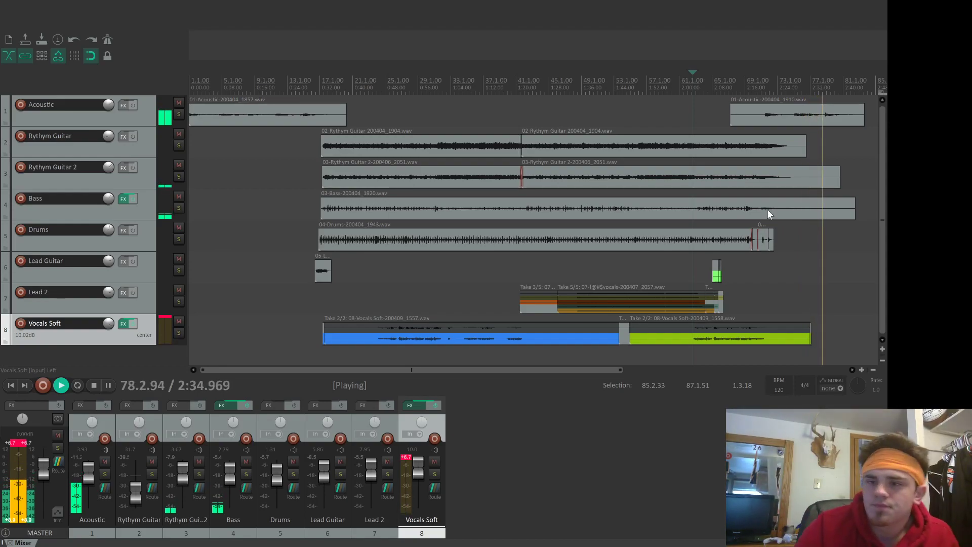
key(space)
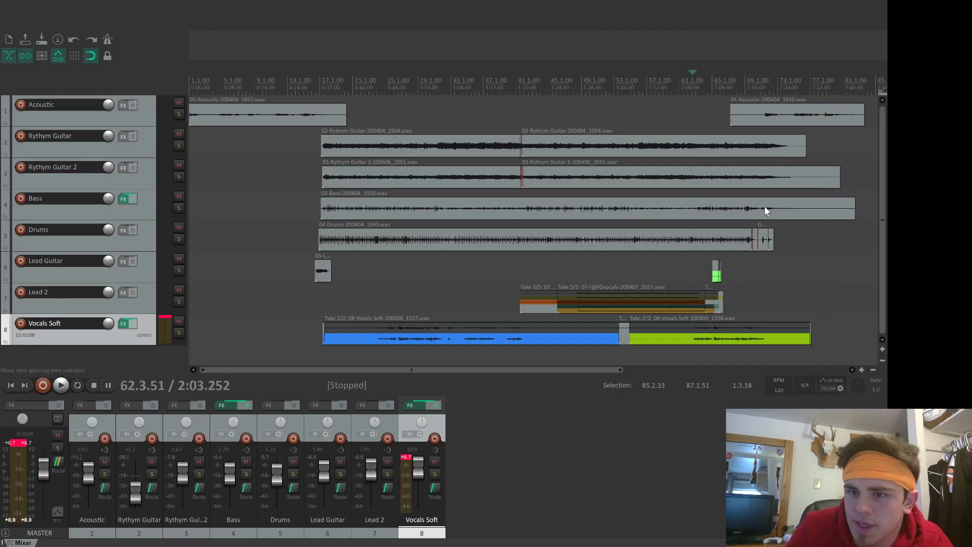
Listen to the song's ending in the full mix from about 2:12.
click(761, 81)
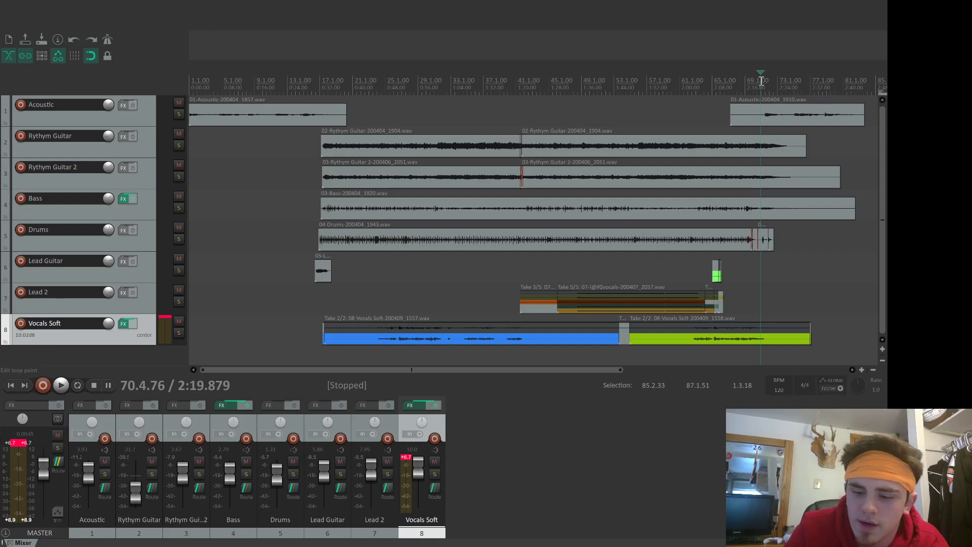
click(862, 369)
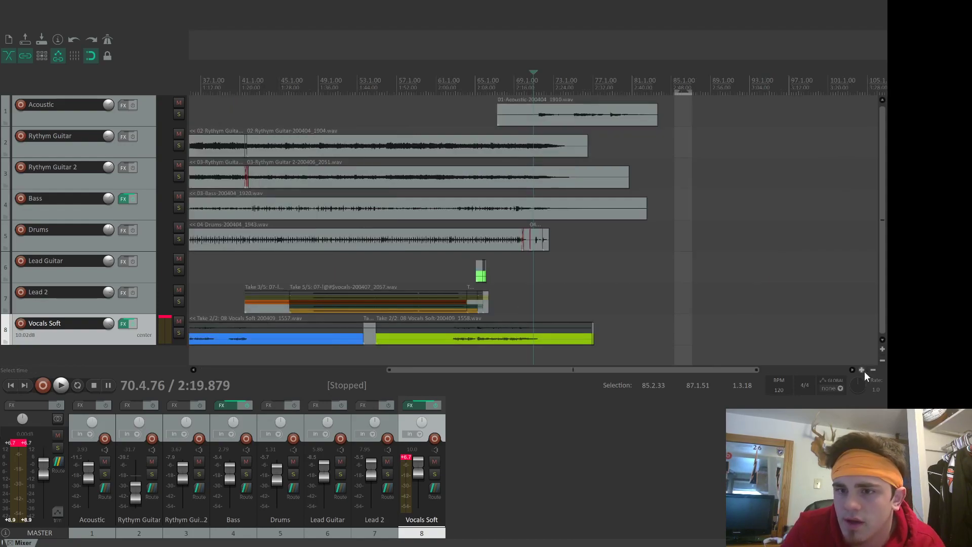
click(862, 369)
click(862, 370)
click(862, 370)
click(862, 369)
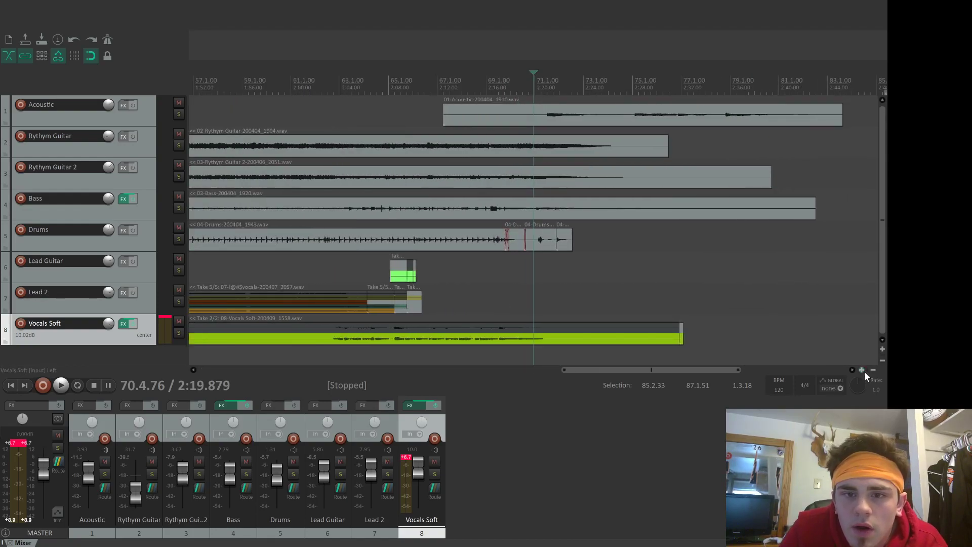
click(862, 370)
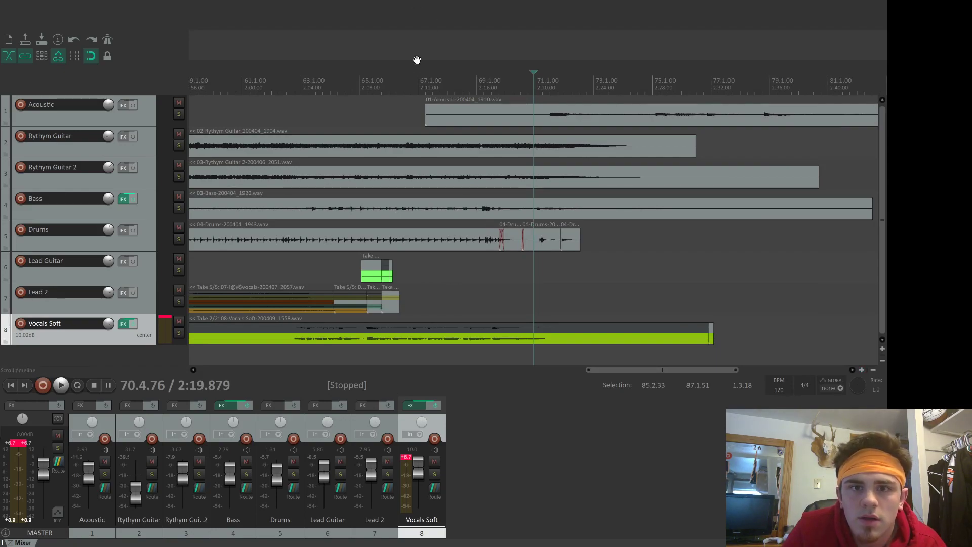
click(419, 77)
key(space)
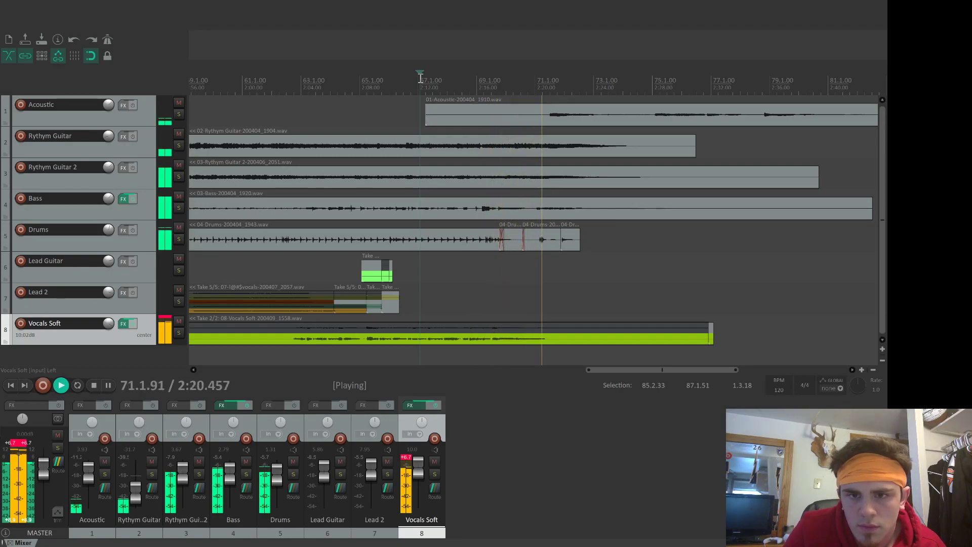
key(space)
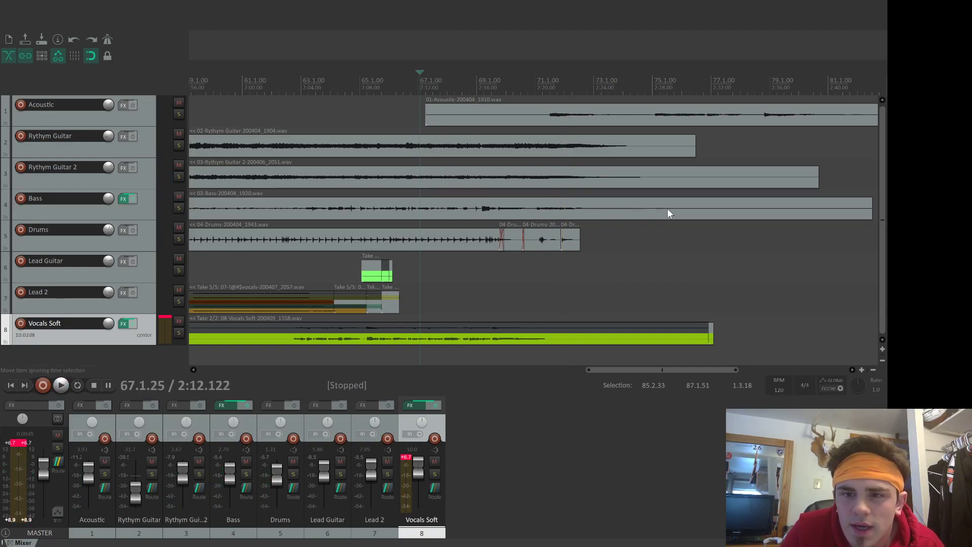
Split the Bass item at about 2:19.8 and delete everything after the split.
click(533, 211)
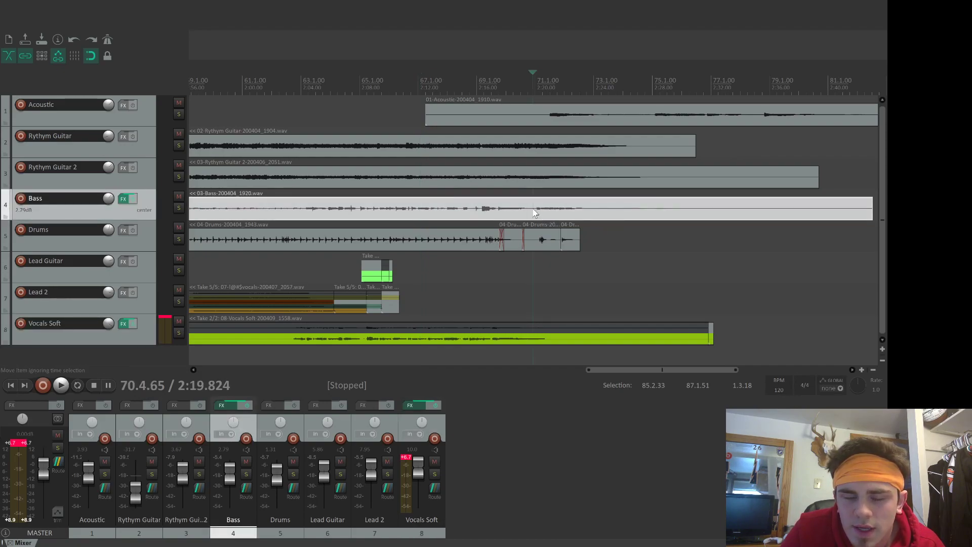
key(s)
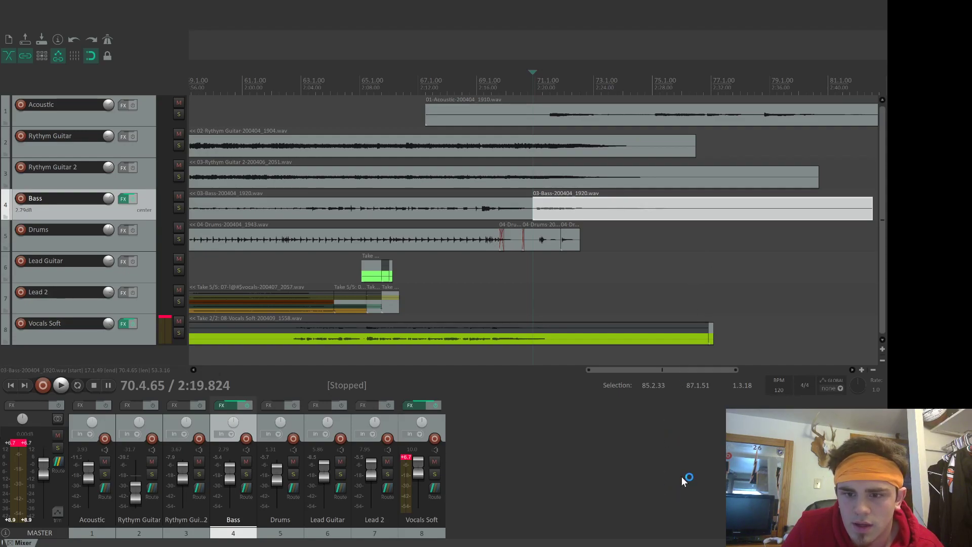
key(Delete)
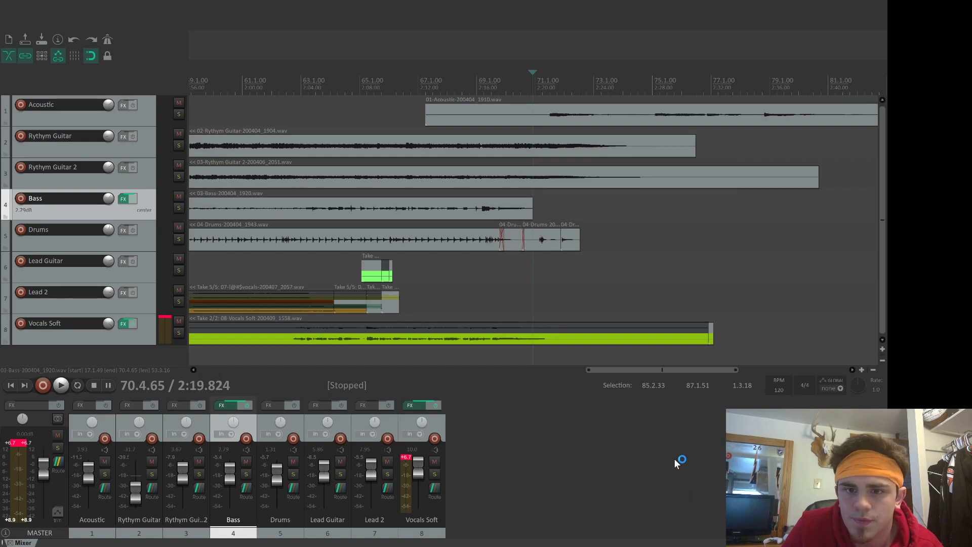
Listen to the ending from about 2:13 without the bass tail, and undo the tail's deletion.
click(445, 77)
key(space)
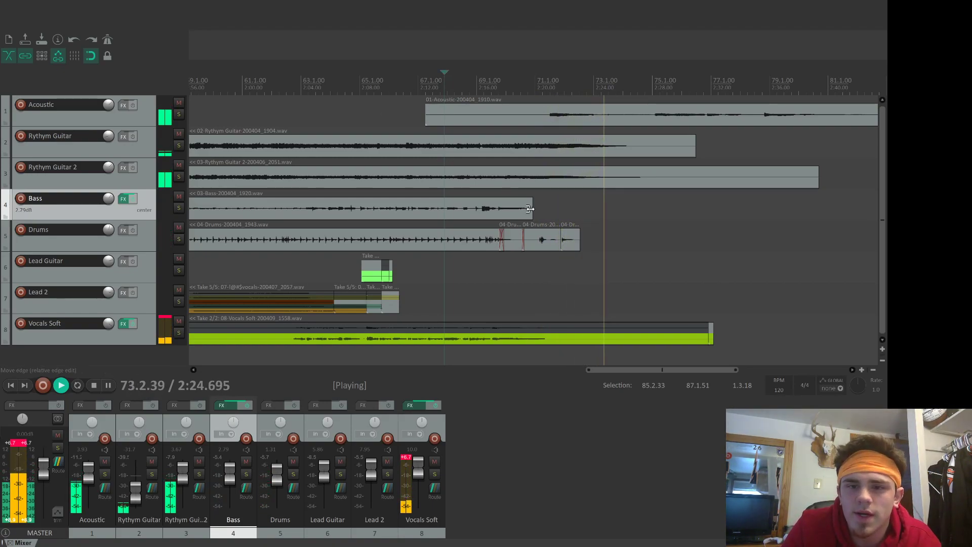
key(space)
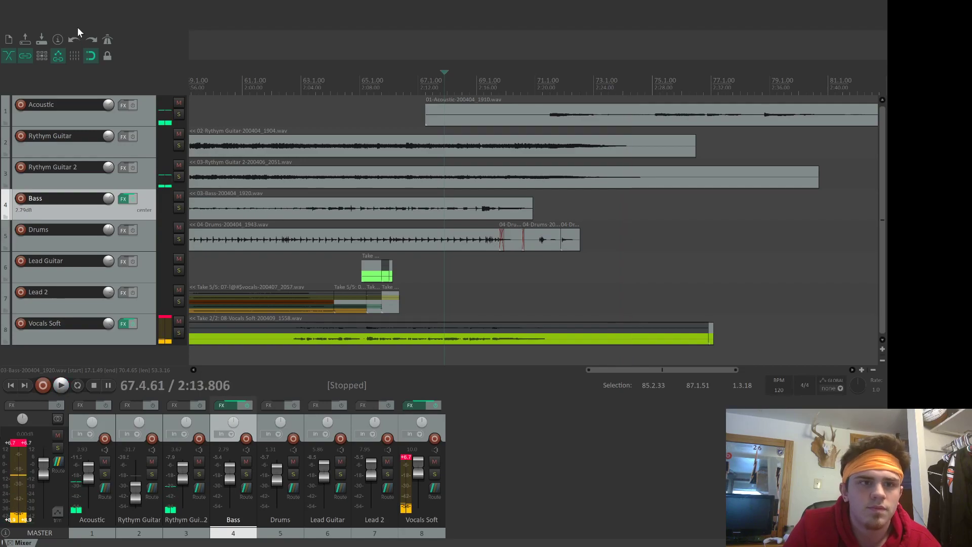
click(73, 39)
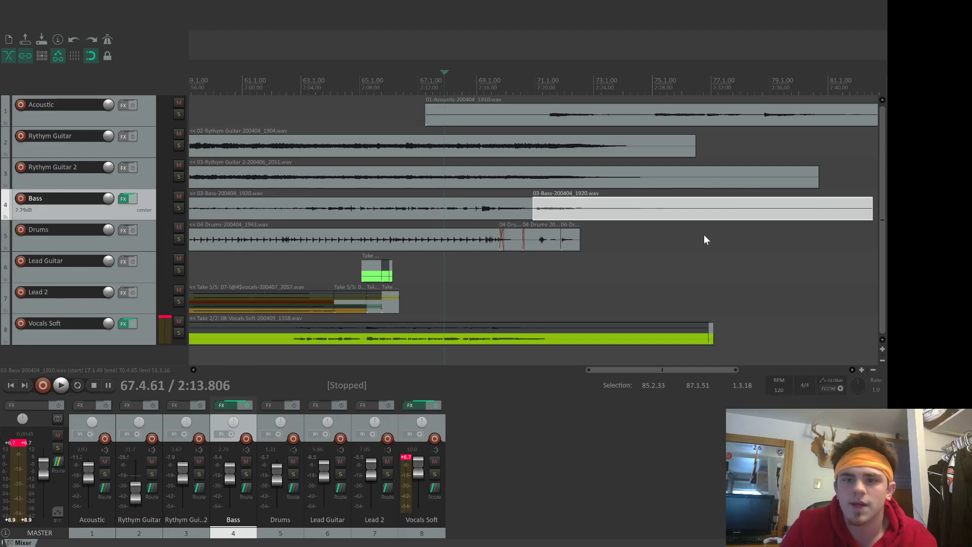
Split the Bass tail at about 2:29 and 2:23.7, and cut the section between the two splits to the clipboard.
click(560, 310)
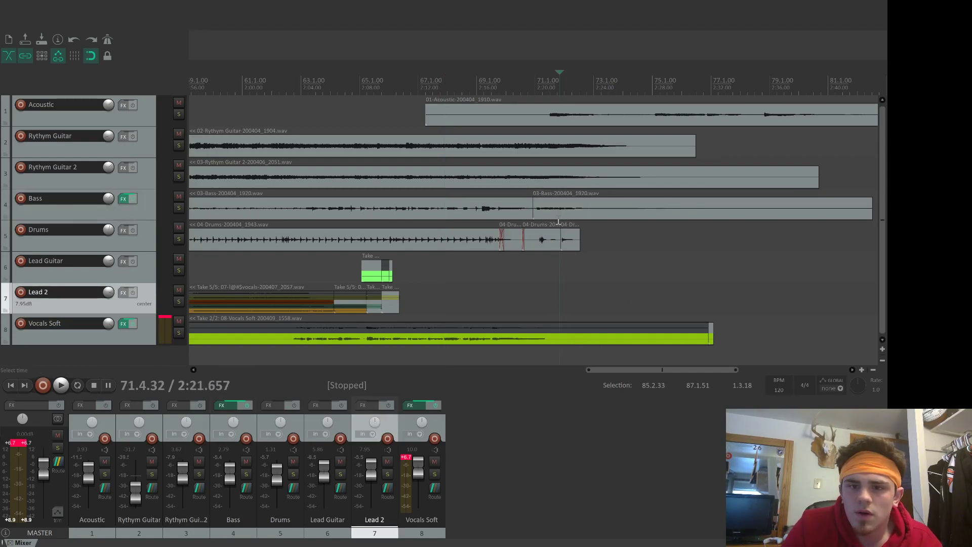
click(560, 205)
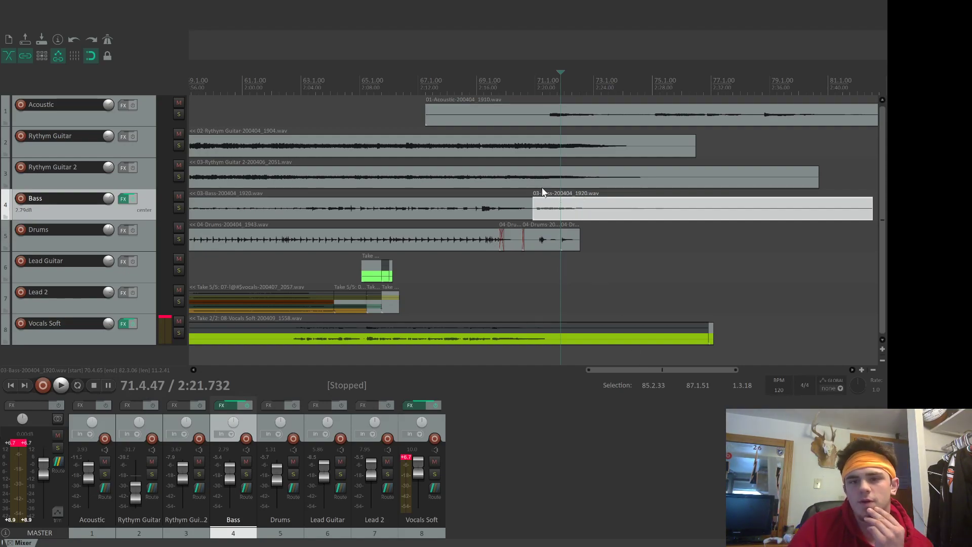
click(547, 208)
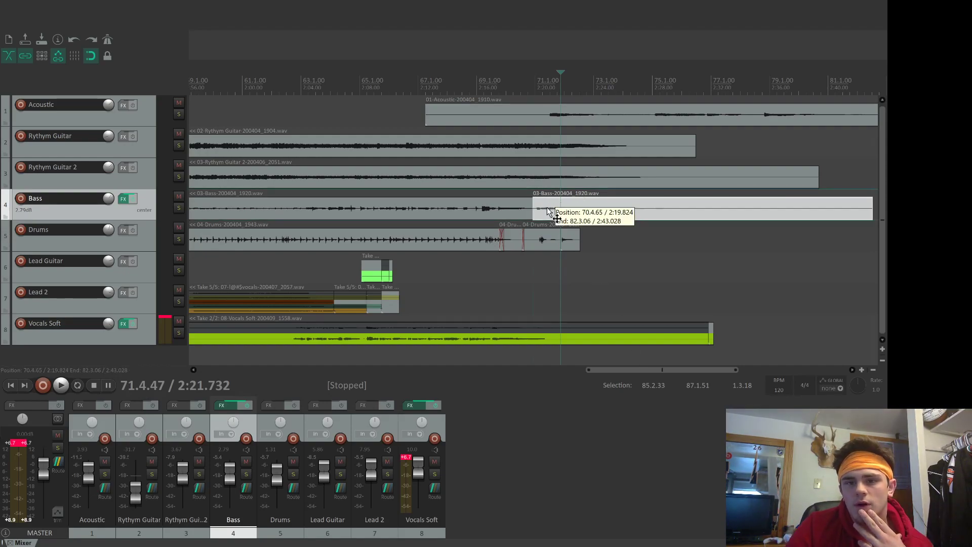
click(668, 212)
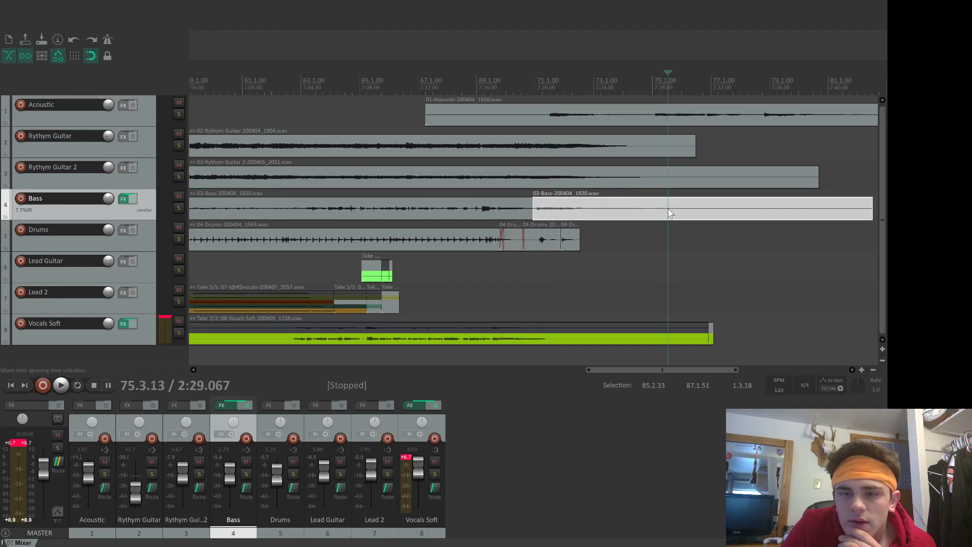
key(s)
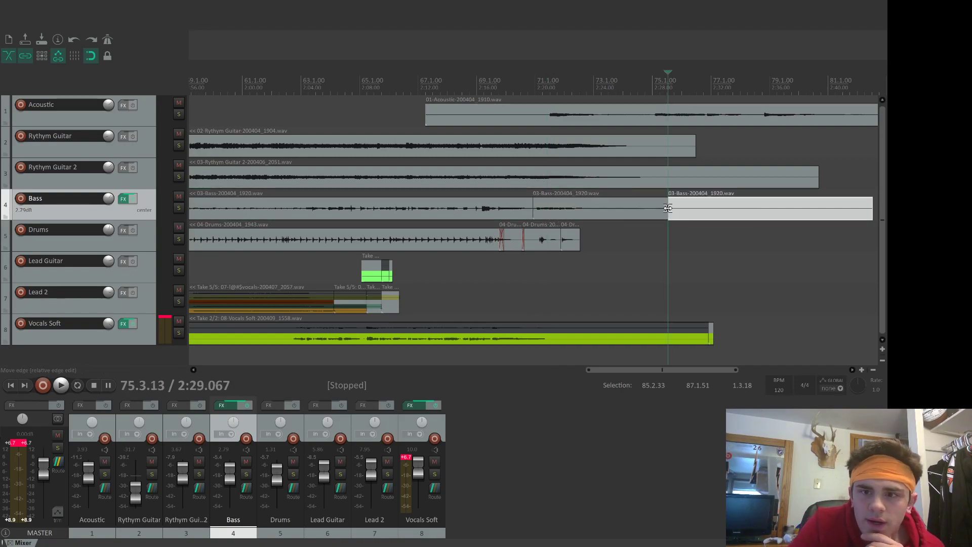
click(590, 212)
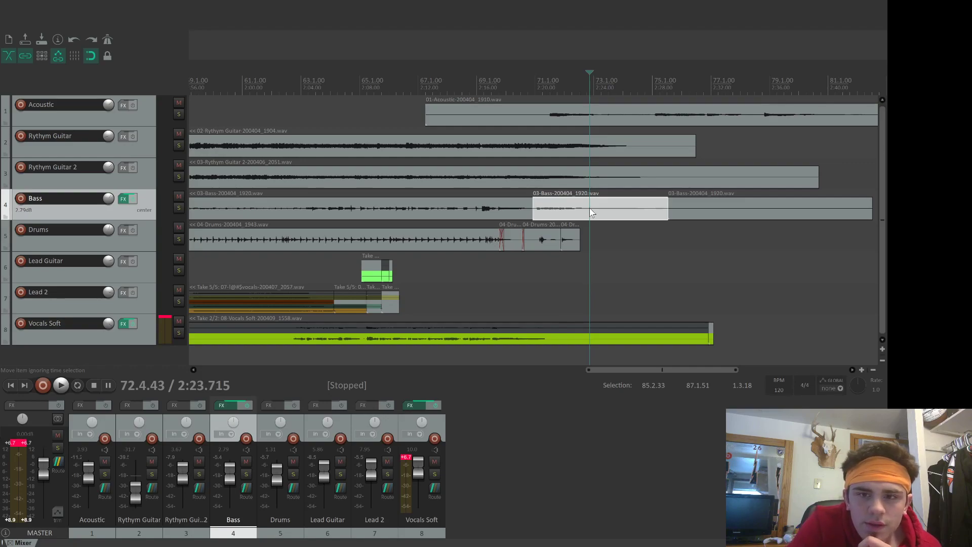
key(s)
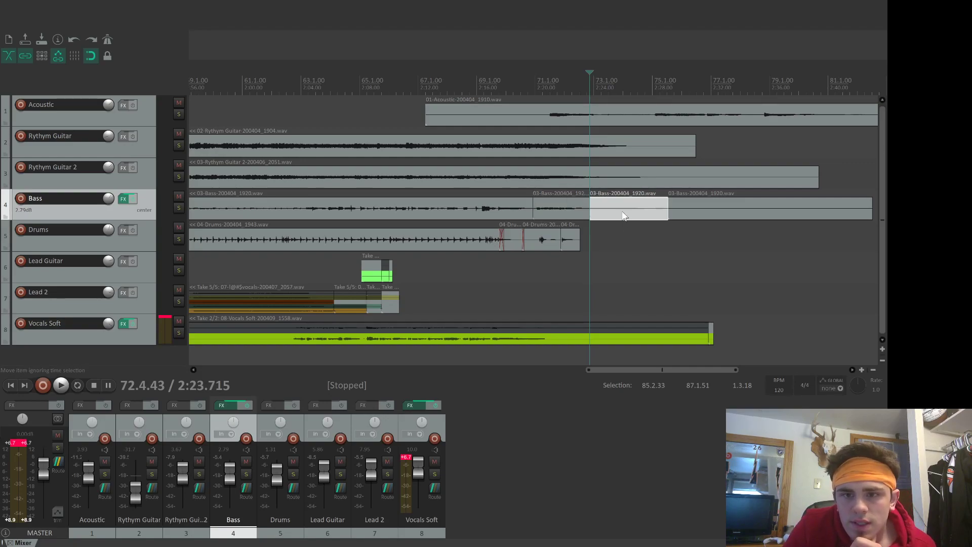
key(ctrl+x)
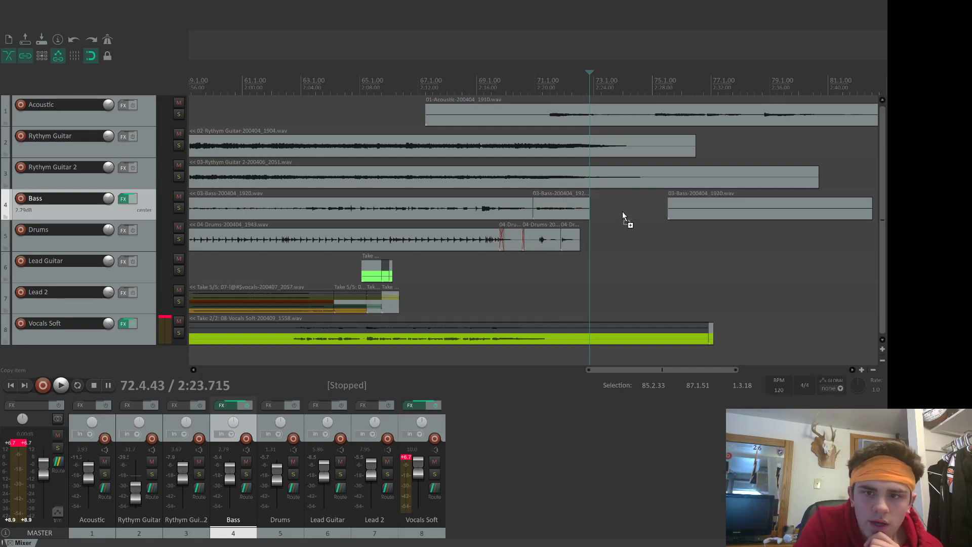
Delete the two leftover Bass pieces on either side of the cut section.
click(566, 209)
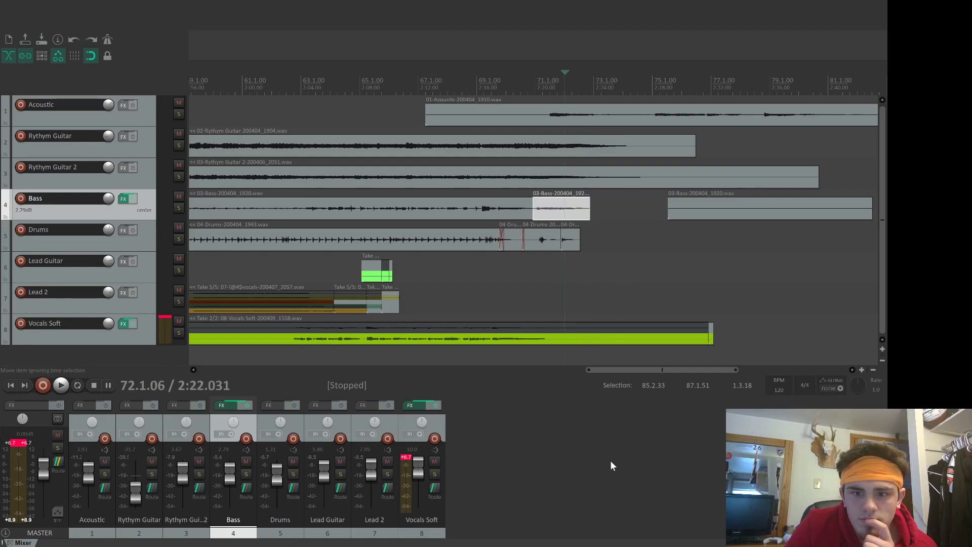
key(Delete)
drag(744, 216, 737, 215)
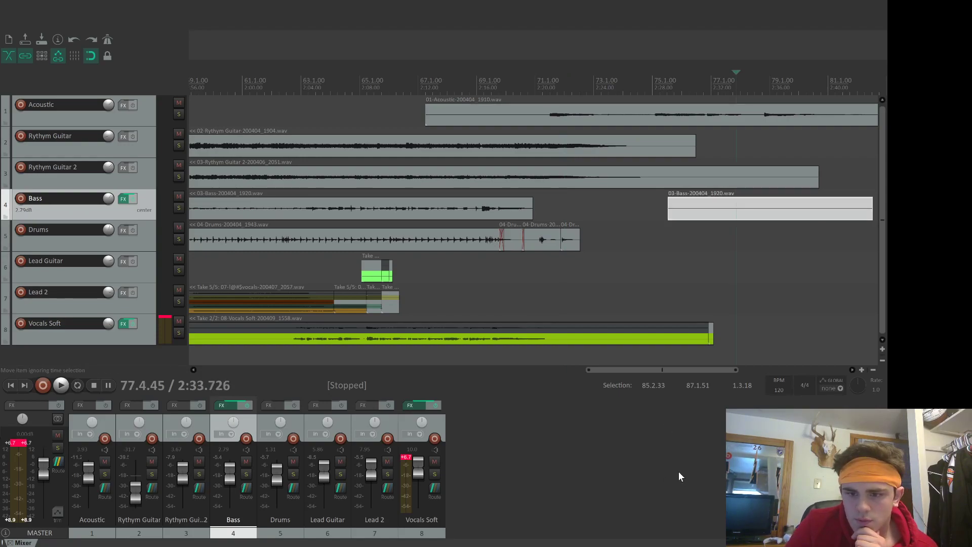
key(Delete)
Paste the cut Bass section and move it against the end of the main Bass item at about 2:19.8.
click(590, 212)
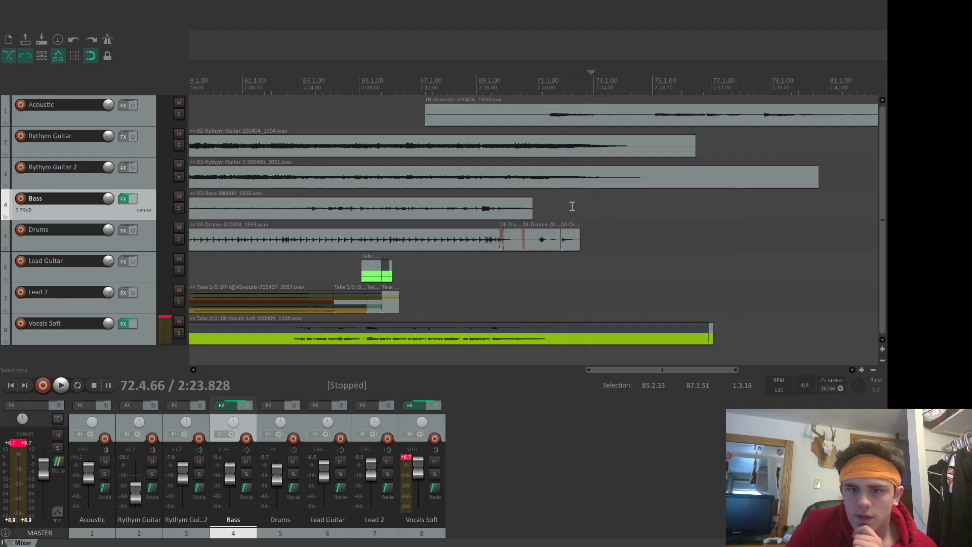
key(ctrl+v)
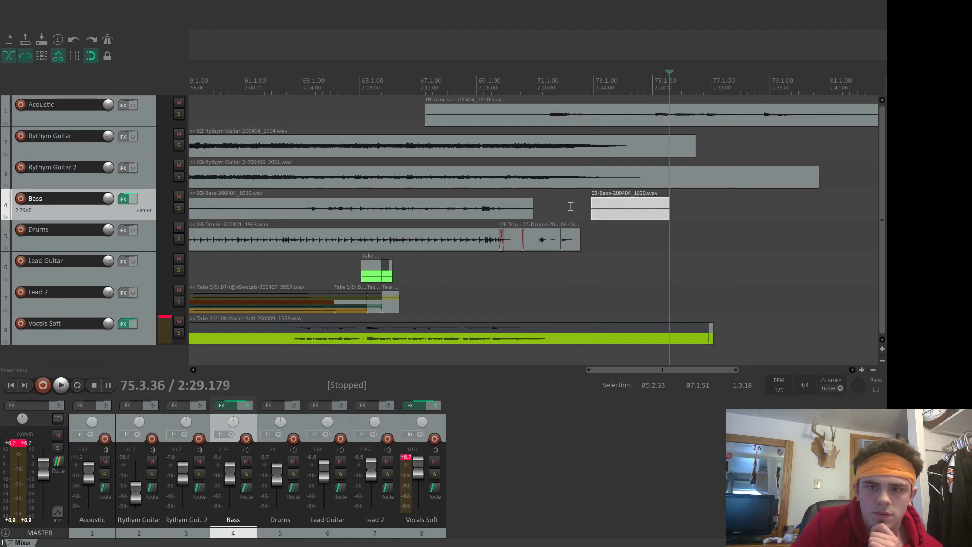
drag(614, 213, 557, 217)
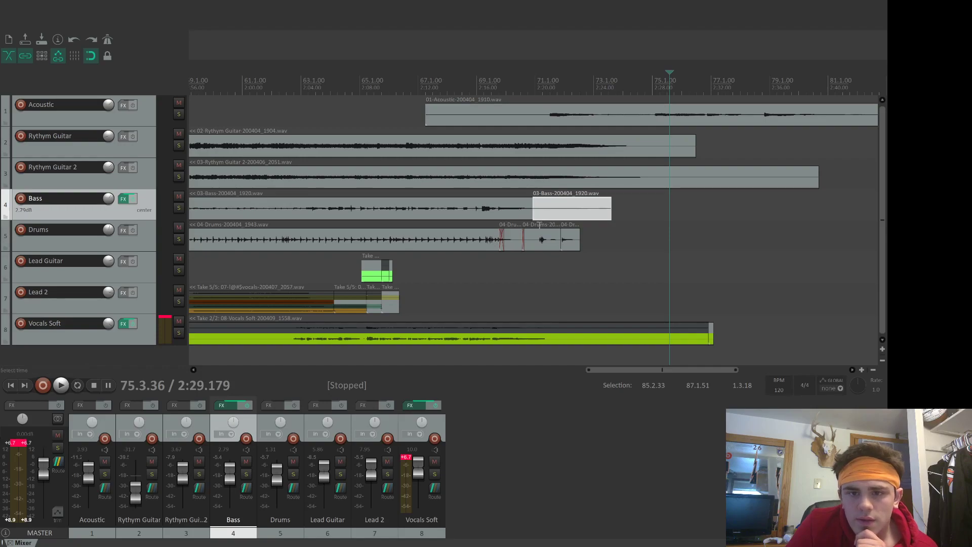
Play the full mix from about 2:17 to check the join between the two Bass items.
click(531, 85)
click(497, 82)
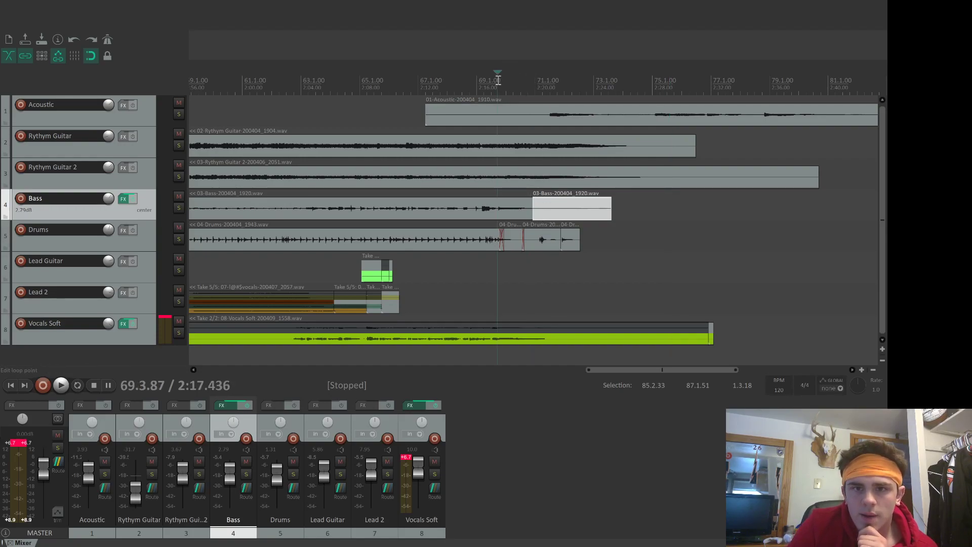
key(space)
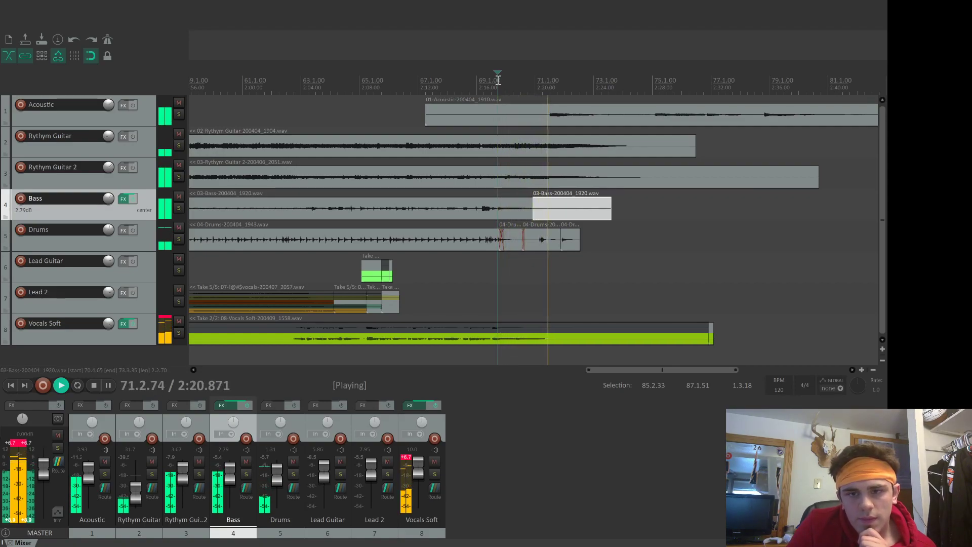
key(space)
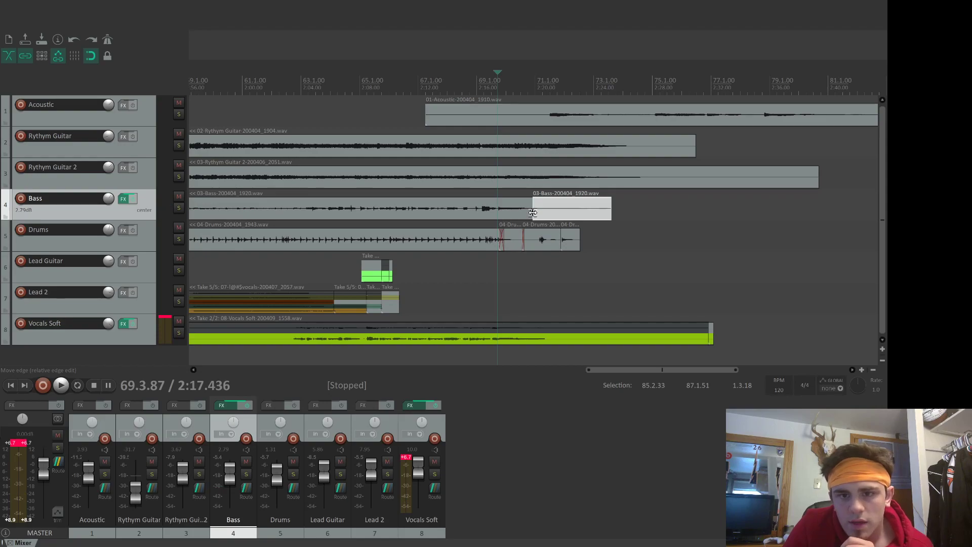
Extend the start of the last Bass piece back to 70.4.09 to crossfade with the main item, and replay from about 2:17.
drag(534, 204, 530, 203)
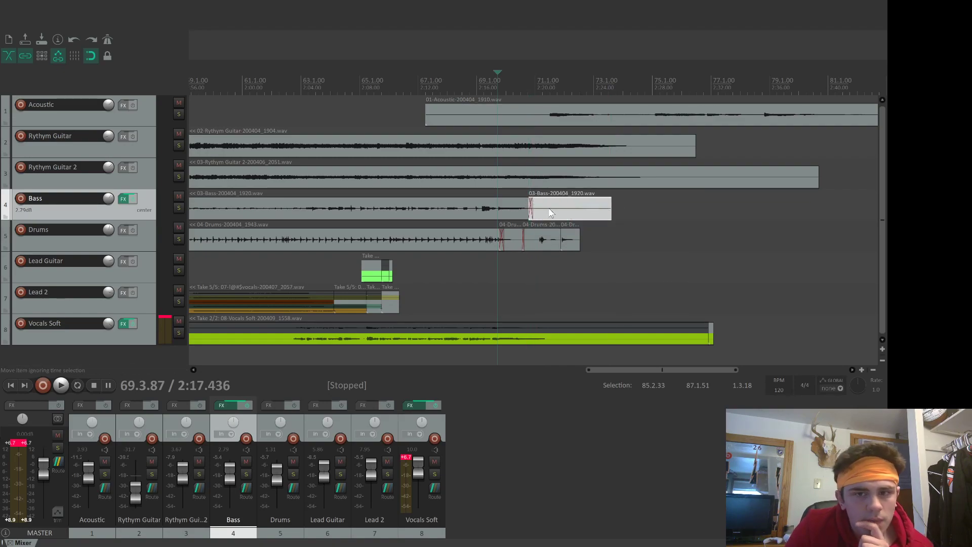
key(space)
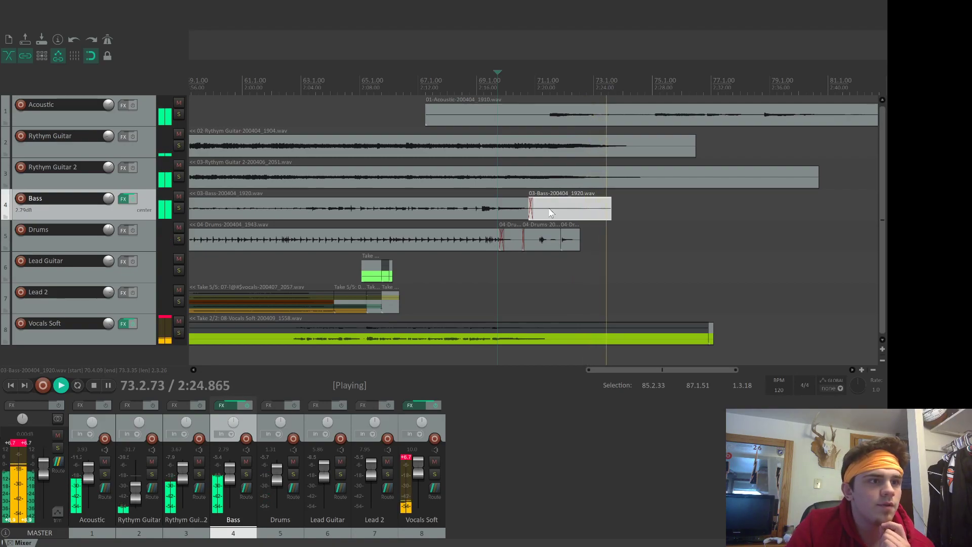
key(space)
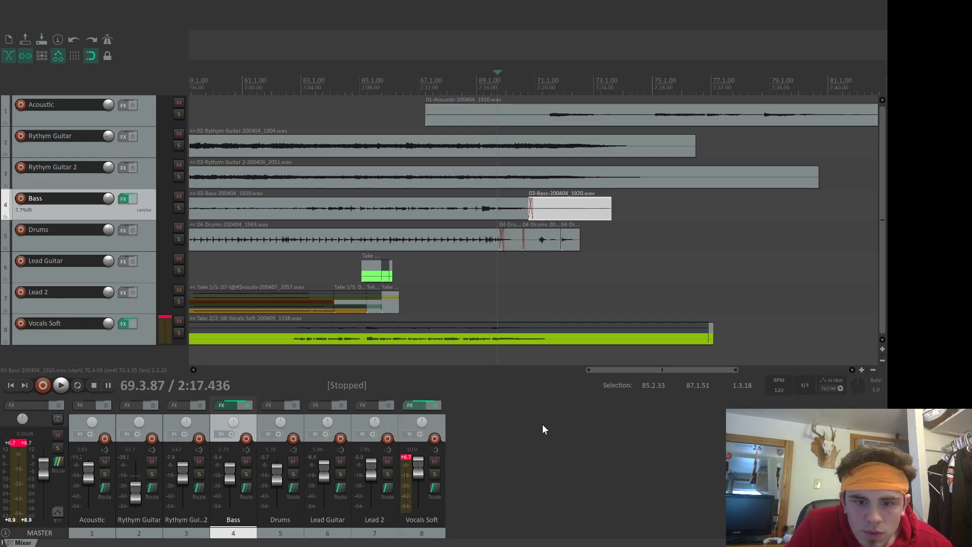
Add a new track after Vocals Soft and name it Reverb Vocal.
click(520, 467)
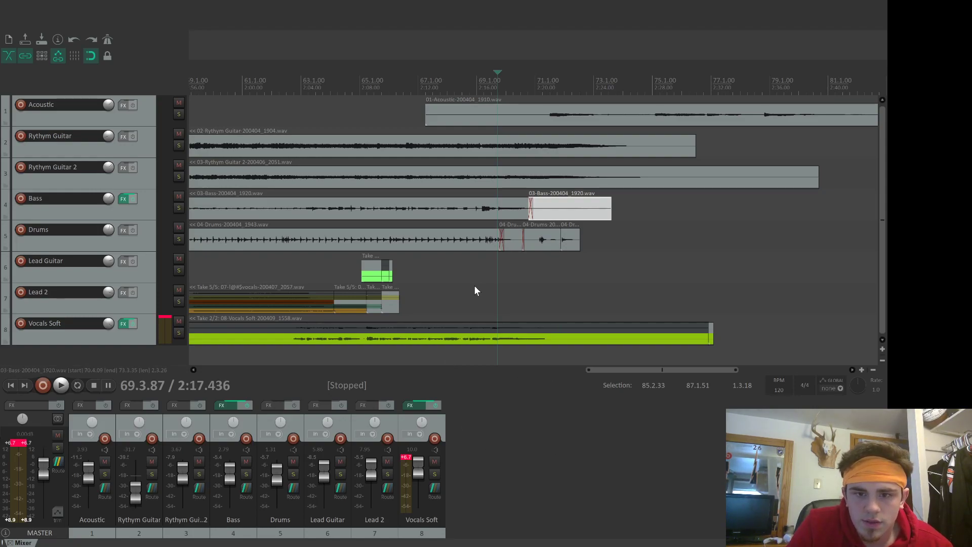
double_click(535, 491)
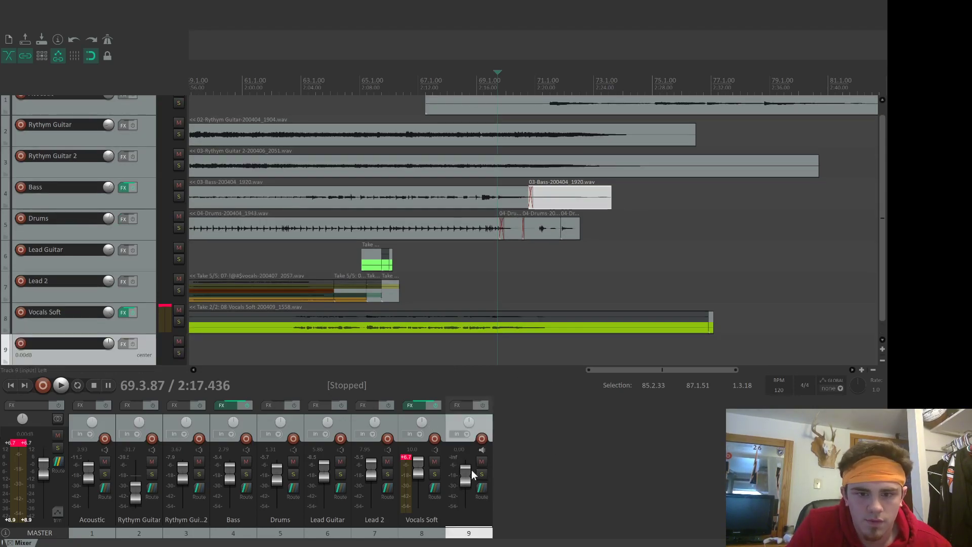
double_click(72, 346)
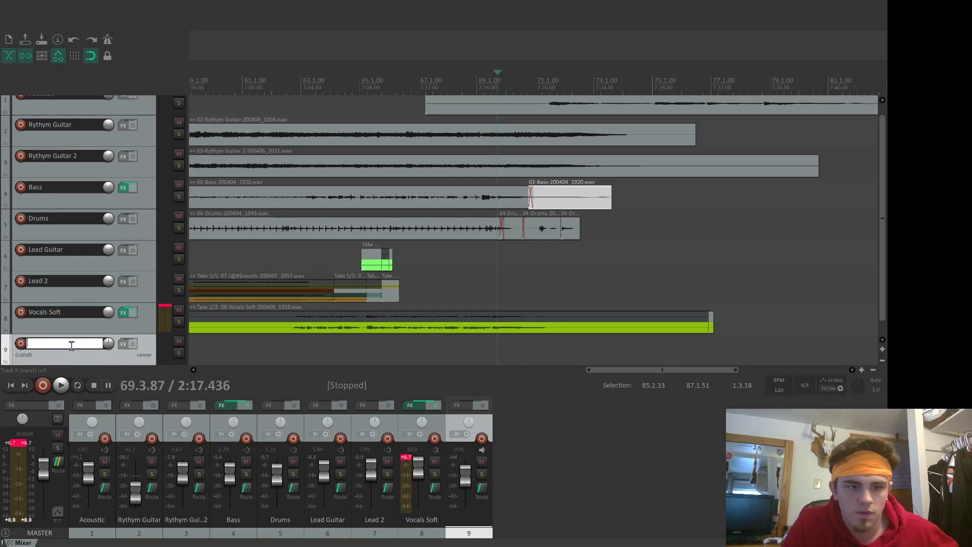
text(Reverb)
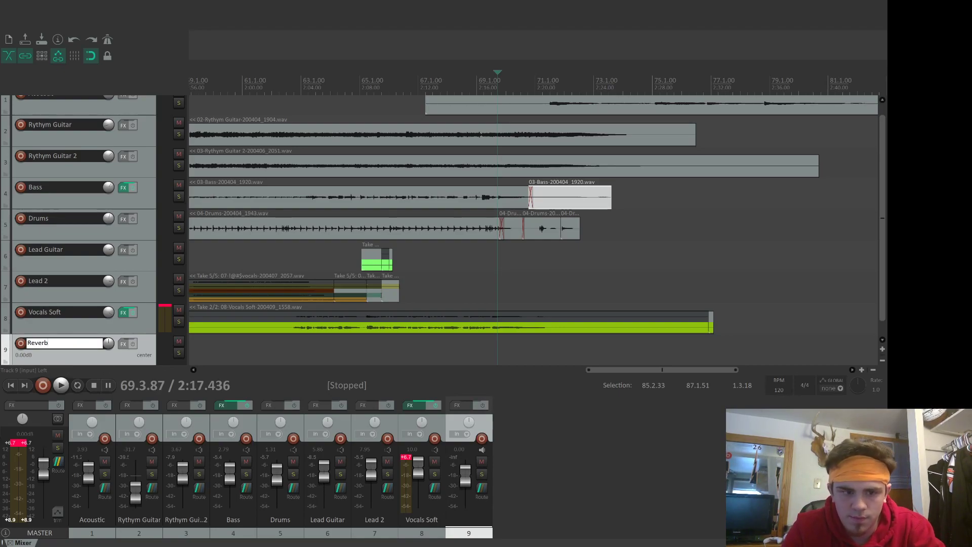
text( Voc)
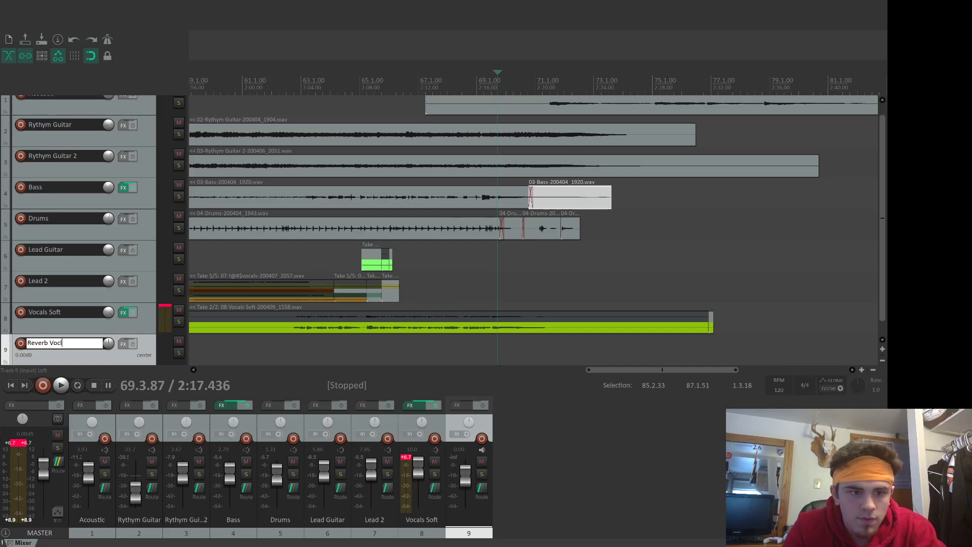
text(al)
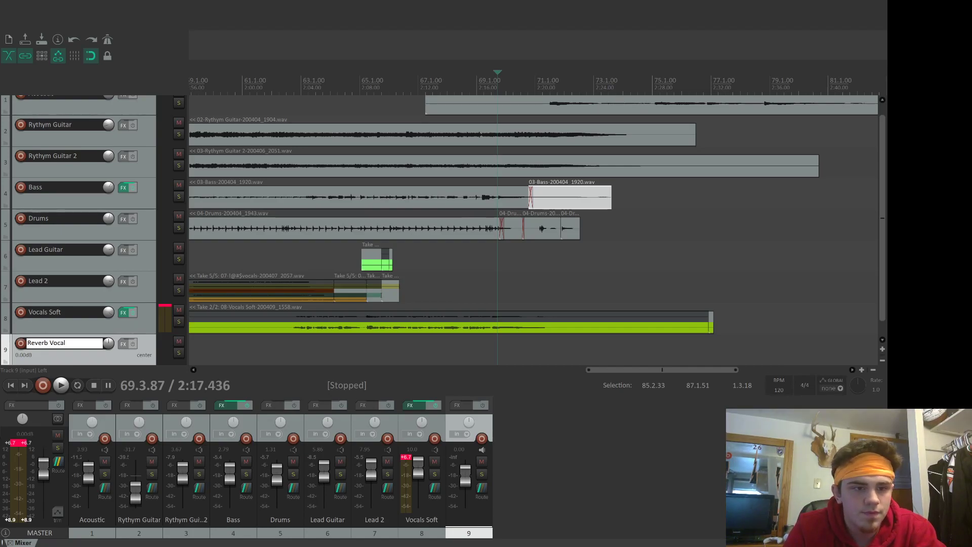
click(548, 458)
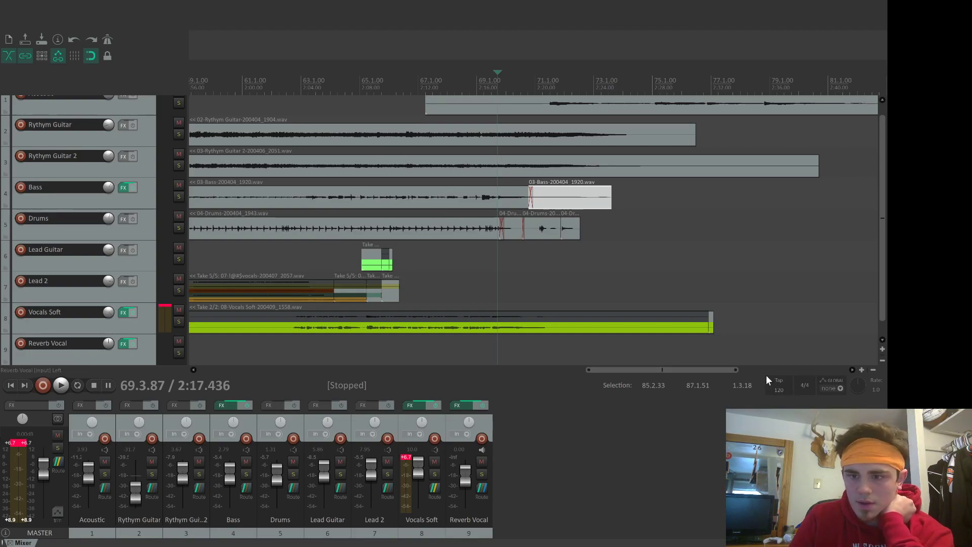
Play the full mix from about 1:52.8 through to the song's ending and stop.
drag(702, 369, 598, 373)
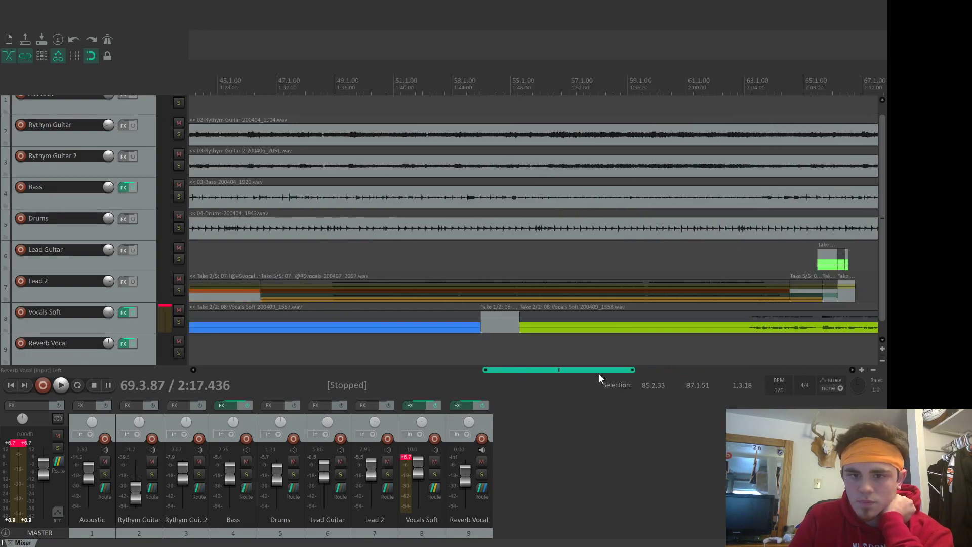
click(593, 347)
key(space)
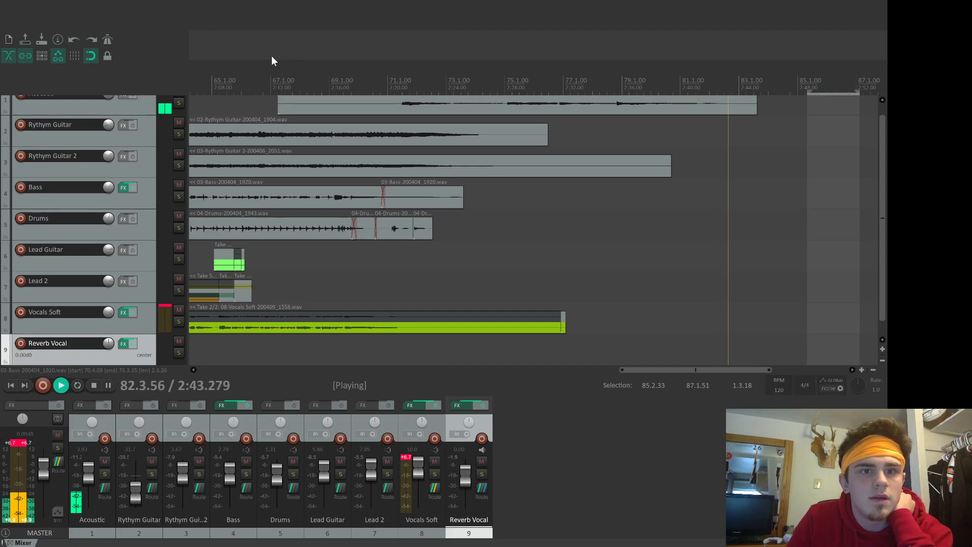
key(space)
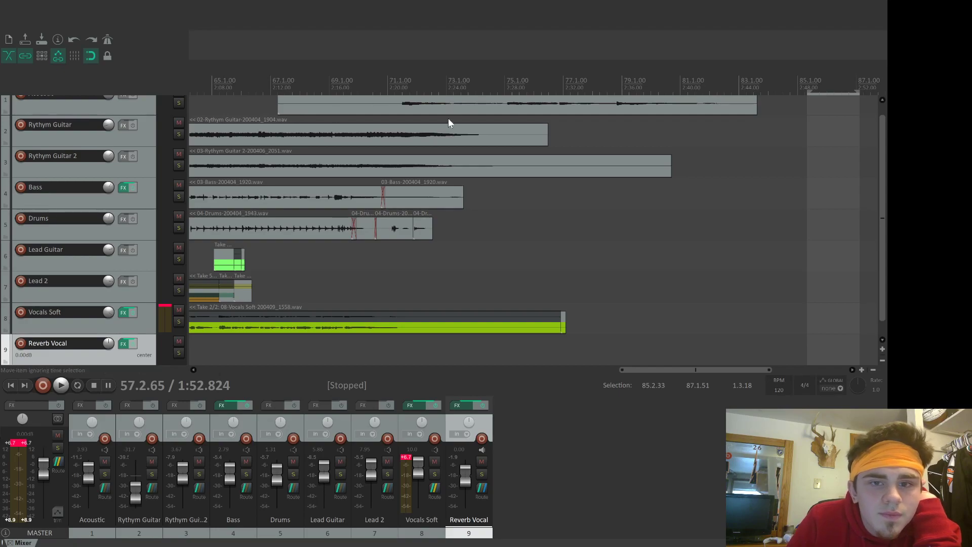
click(694, 292)
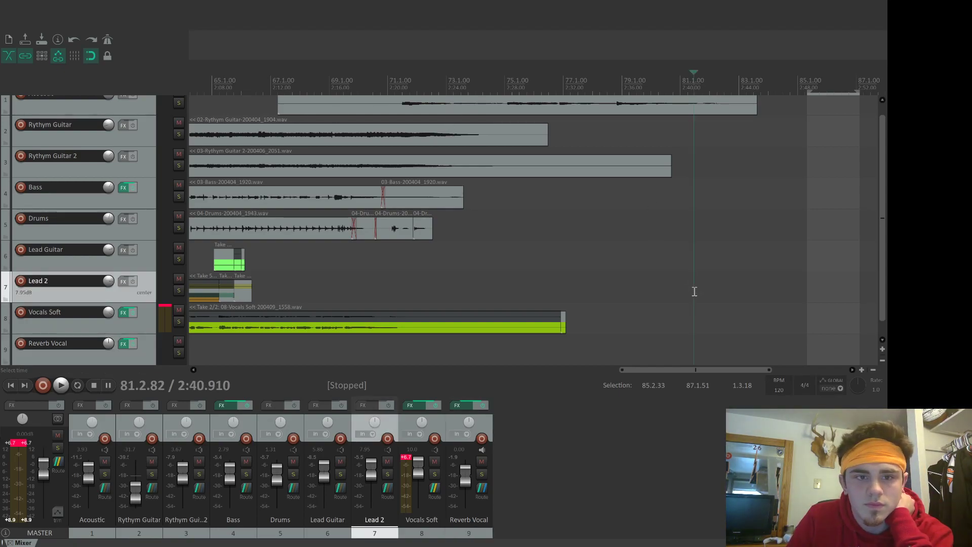
click(698, 434)
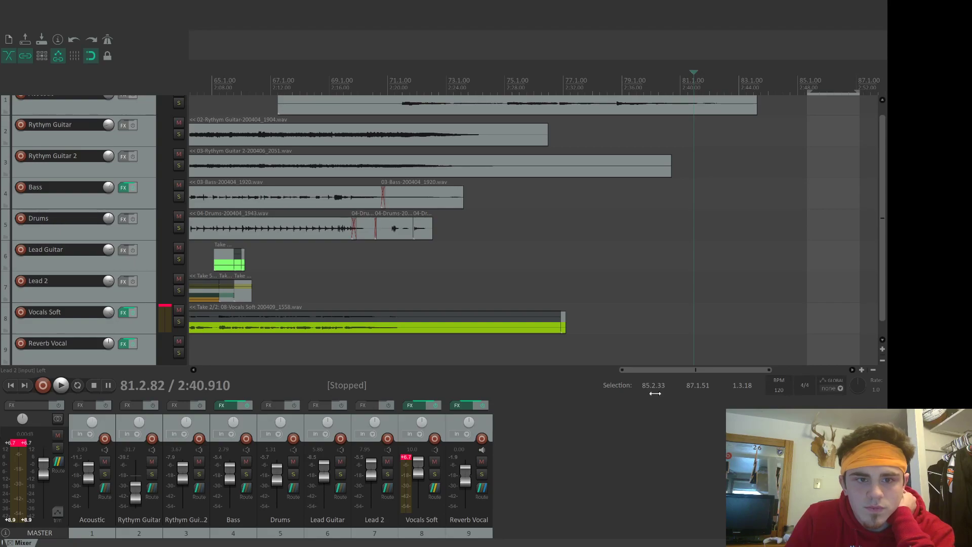
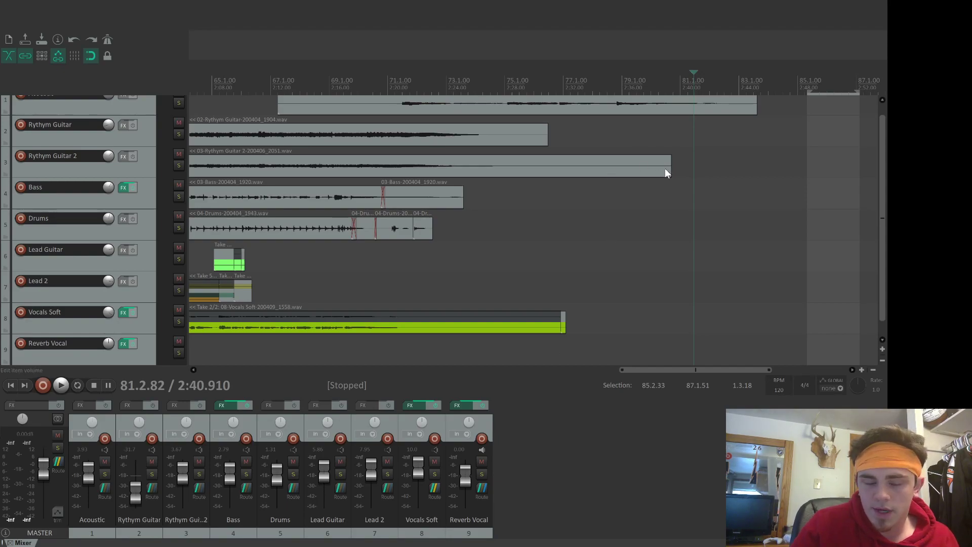
key(ctrl+shift+o)
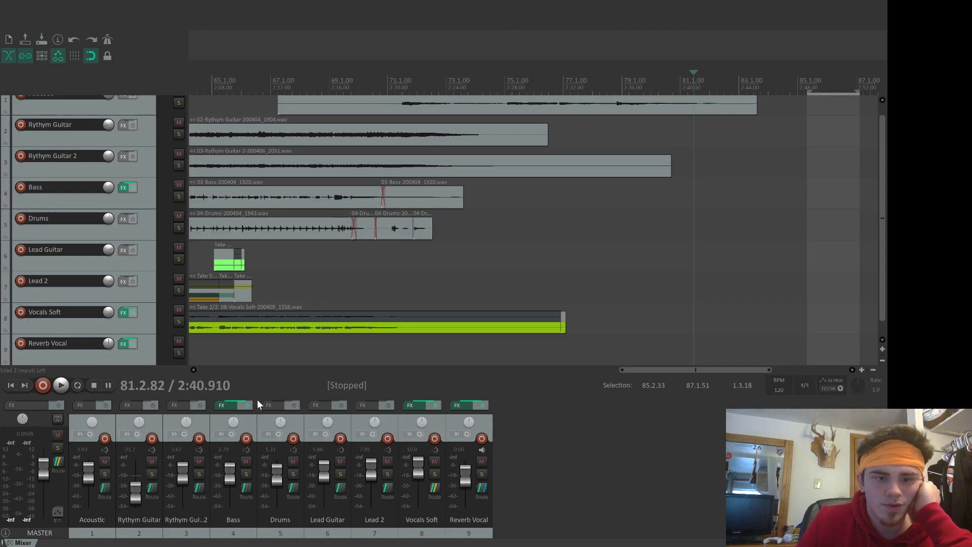
Play the full mix from shortly after the start of the Vocals Soft item to past 1:29, and stop.
click(213, 369)
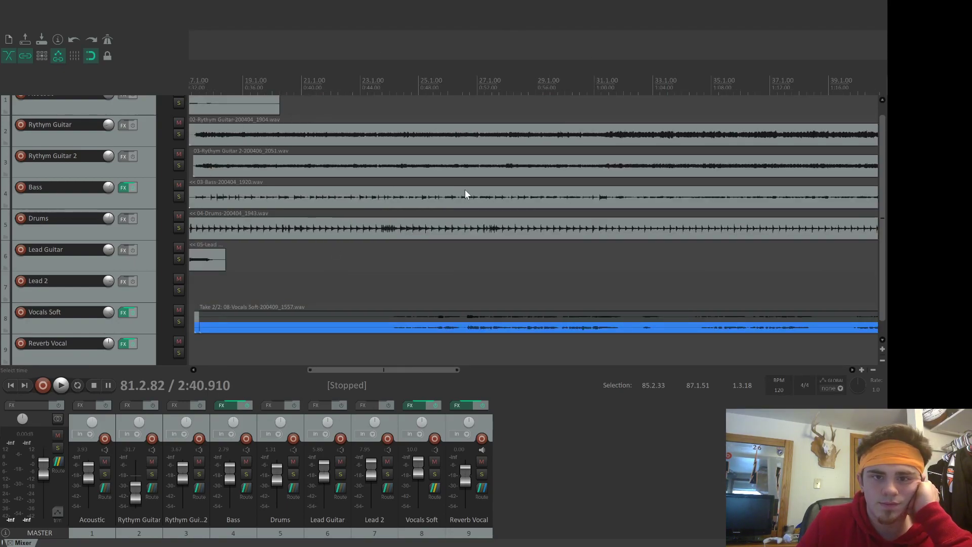
click(873, 369)
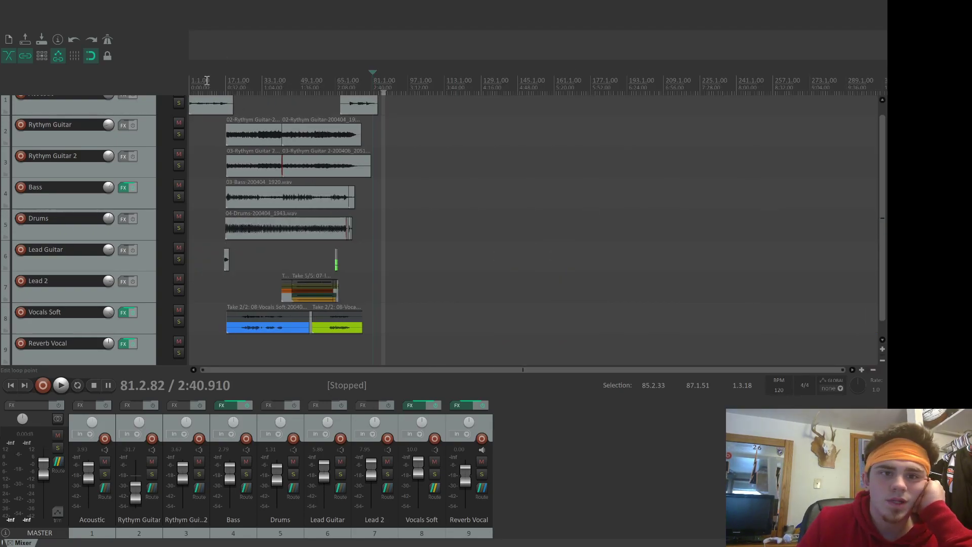
click(238, 82)
key(space)
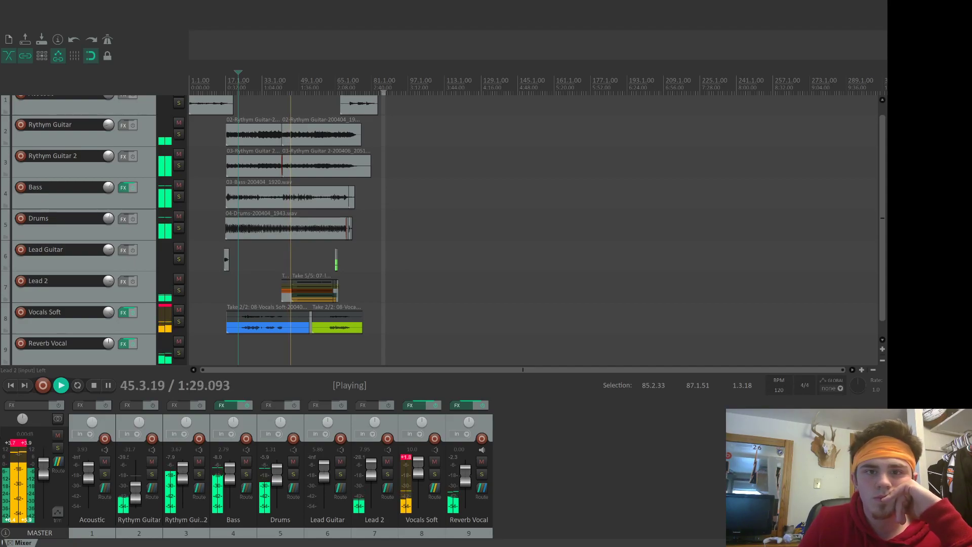
click(414, 120)
key(space)
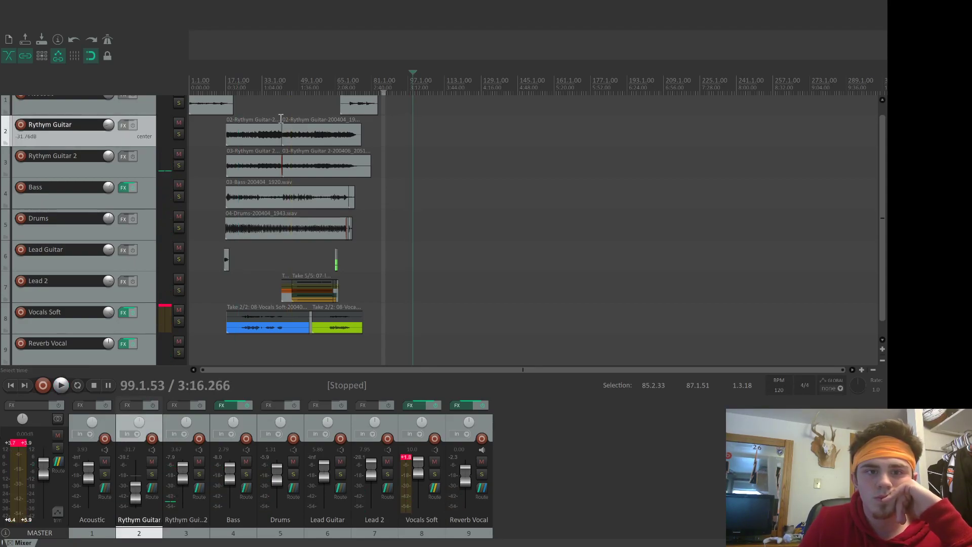
Play the mix from about 1:05, comparing it with Vocals Soft muted and unmuted.
click(264, 82)
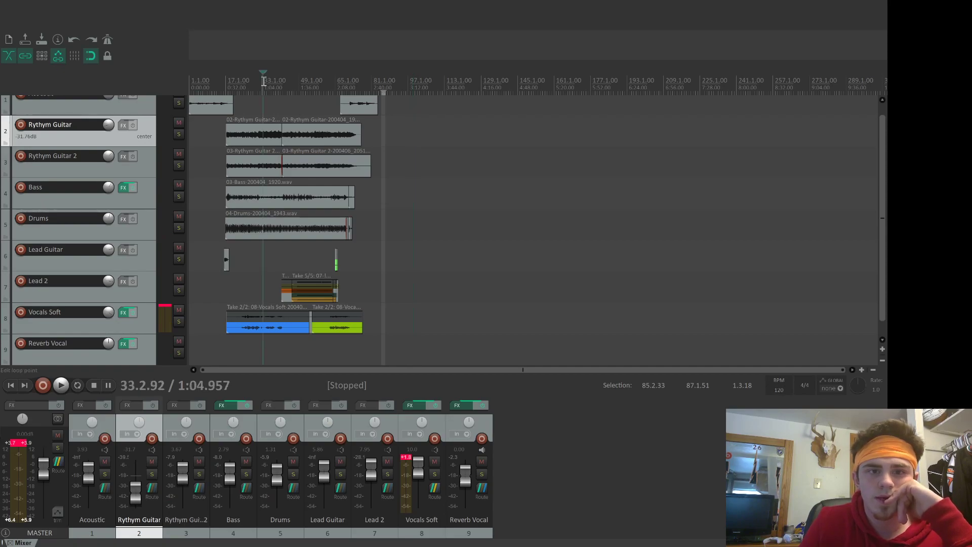
key(space)
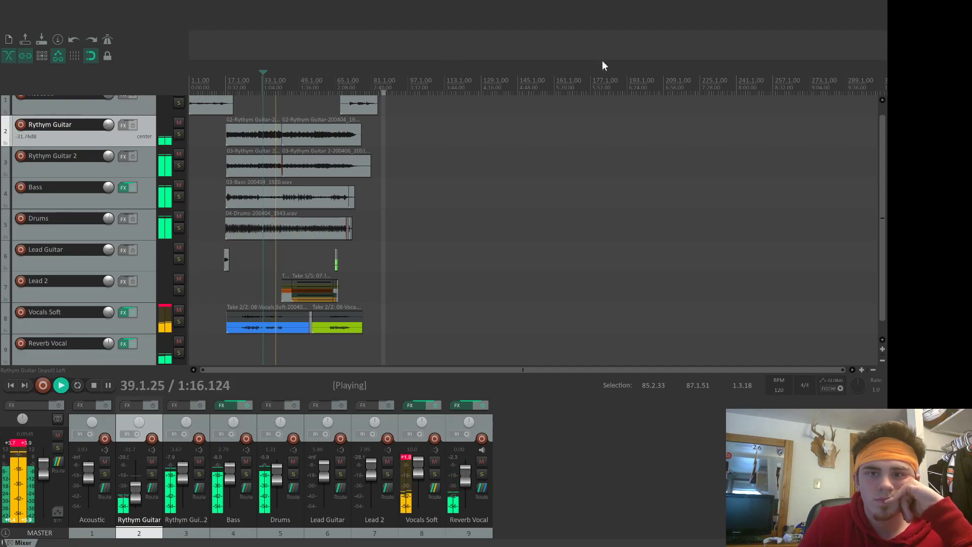
click(179, 311)
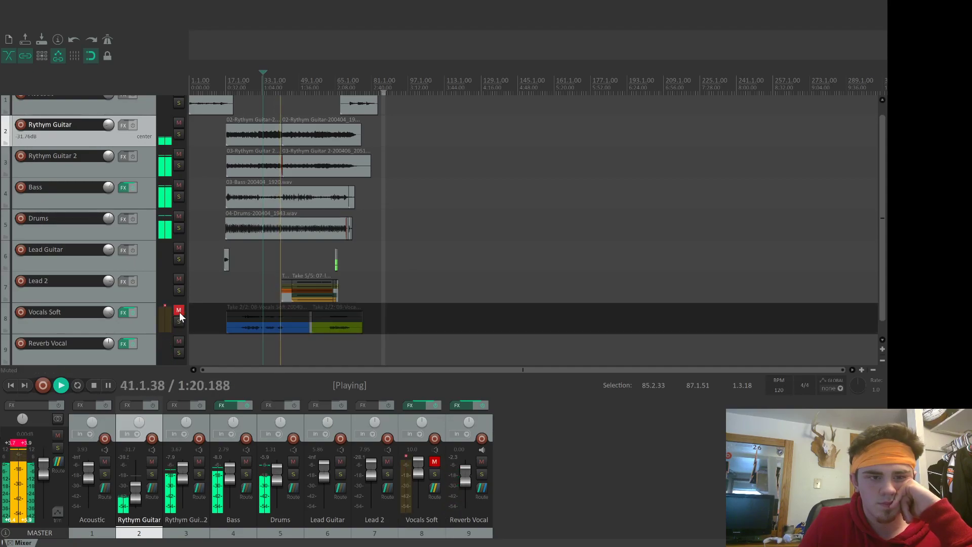
click(179, 312)
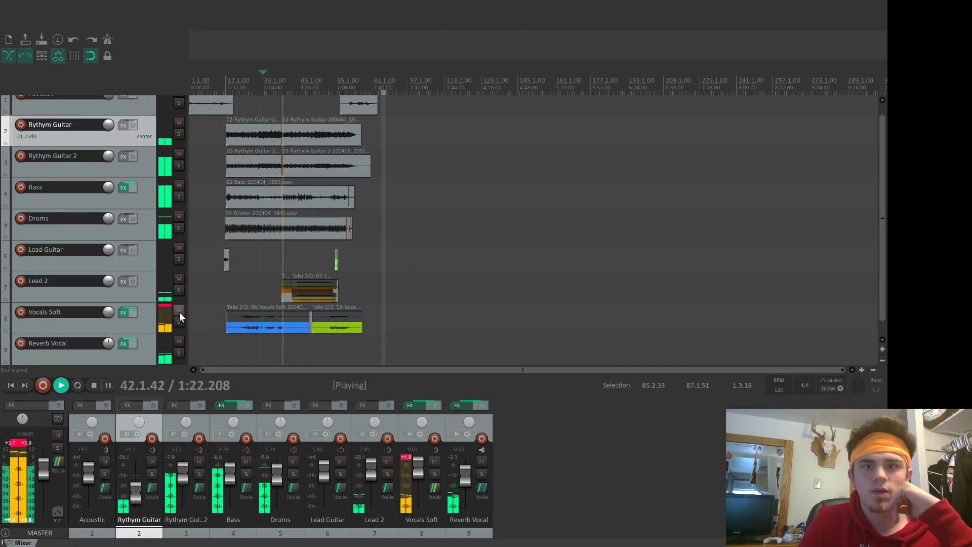
key(space)
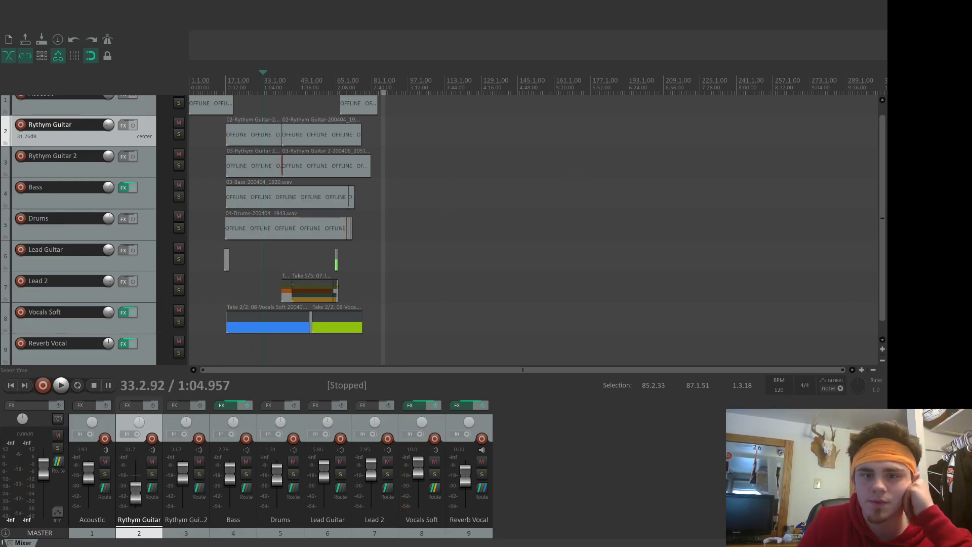
Replay the mix from about 1:05 and compare it with Reverb Vocal muted and unmuted.
click(435, 405)
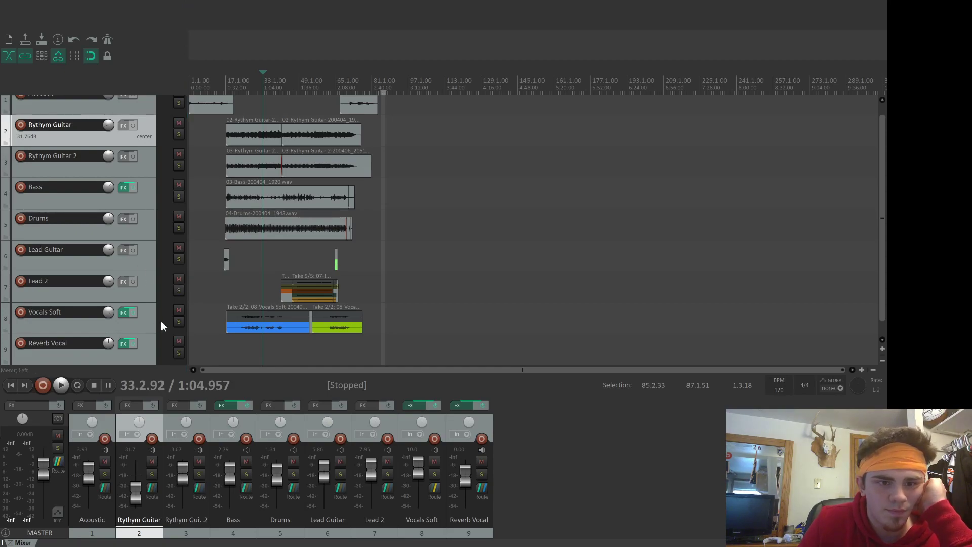
key(space)
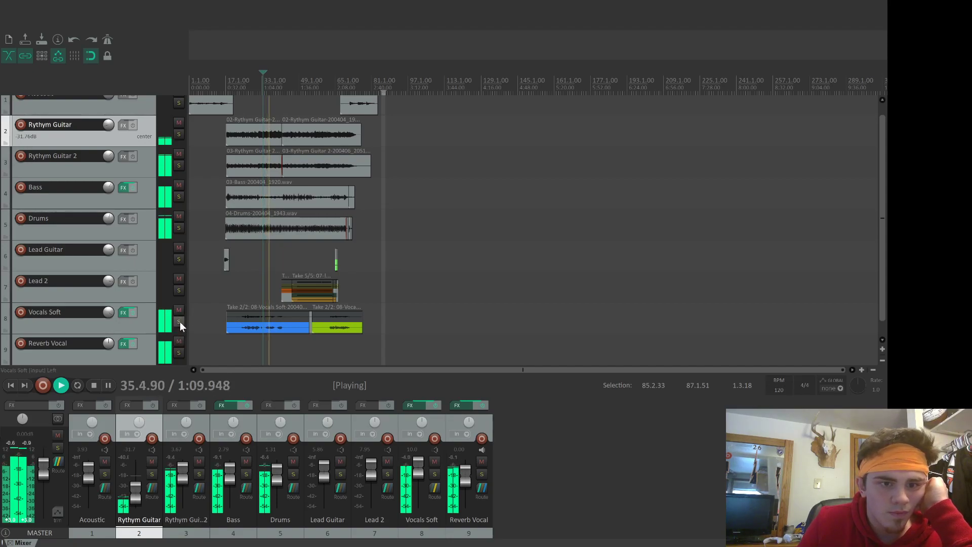
click(179, 342)
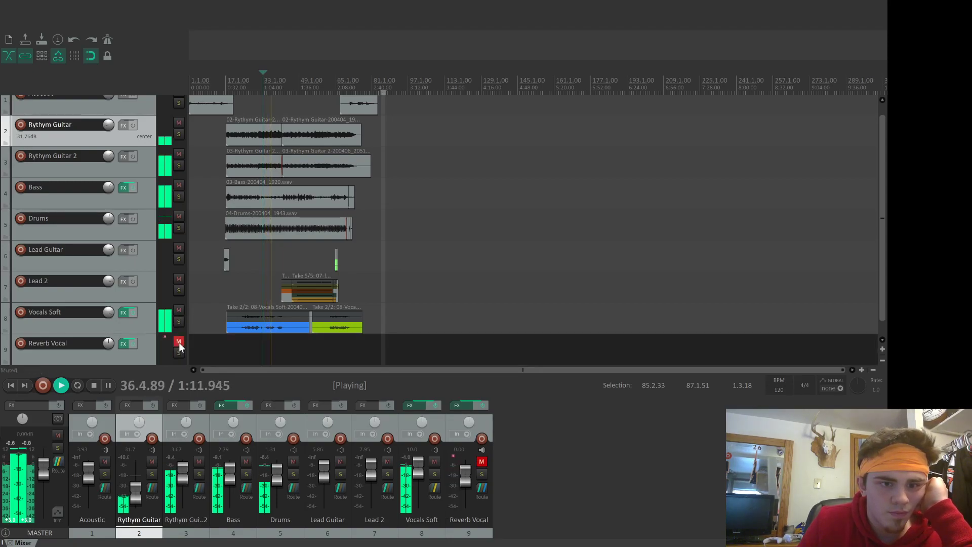
click(179, 343)
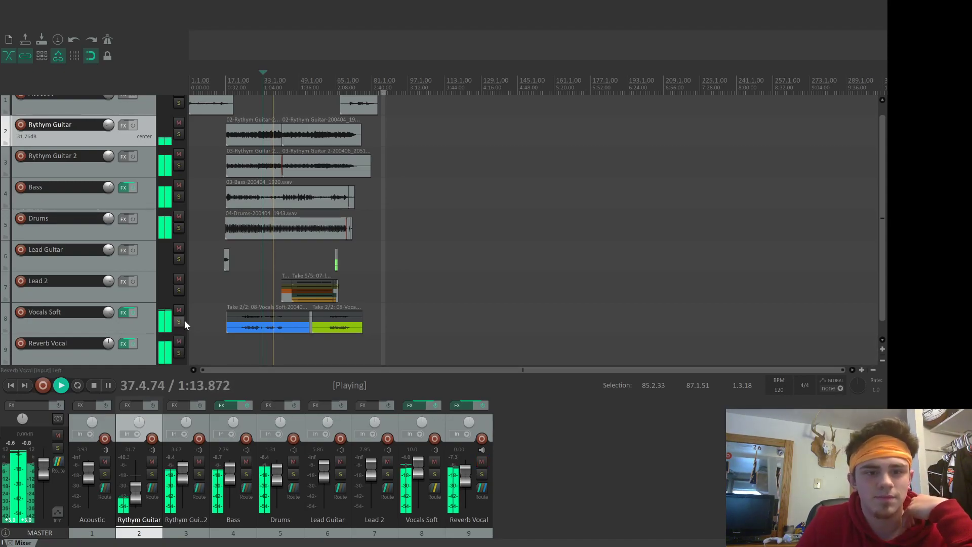
Mute and unmute Vocals Soft twice during playback to compare the mix, and stop playing.
click(178, 310)
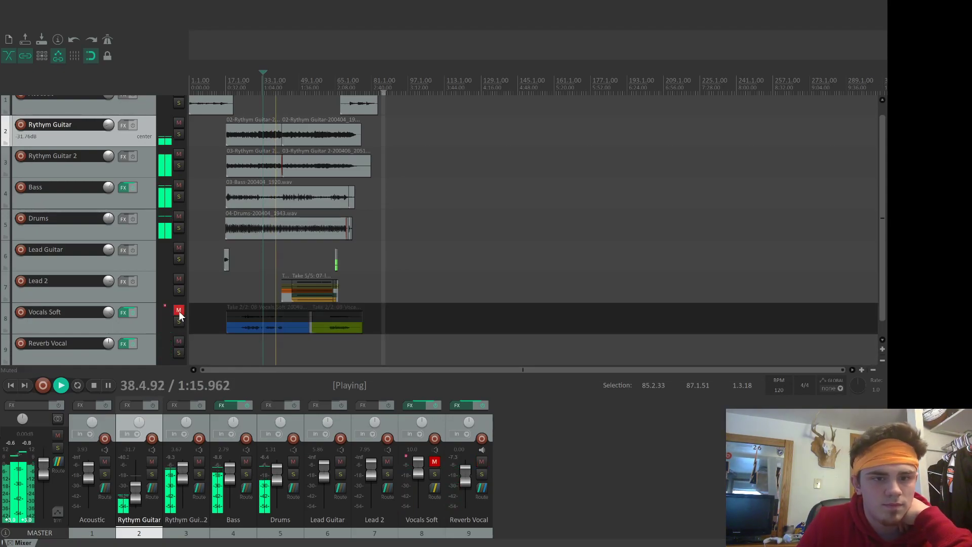
click(178, 309)
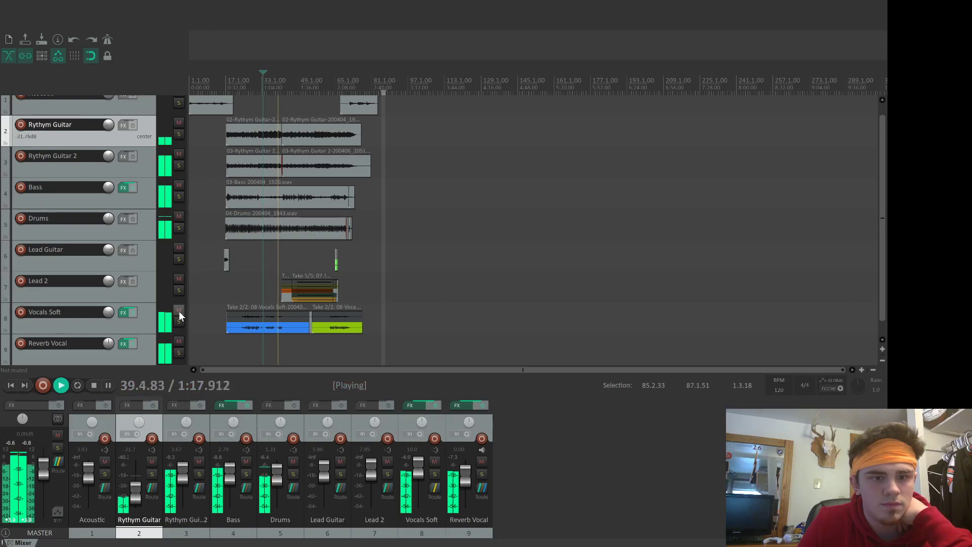
click(178, 310)
click(178, 309)
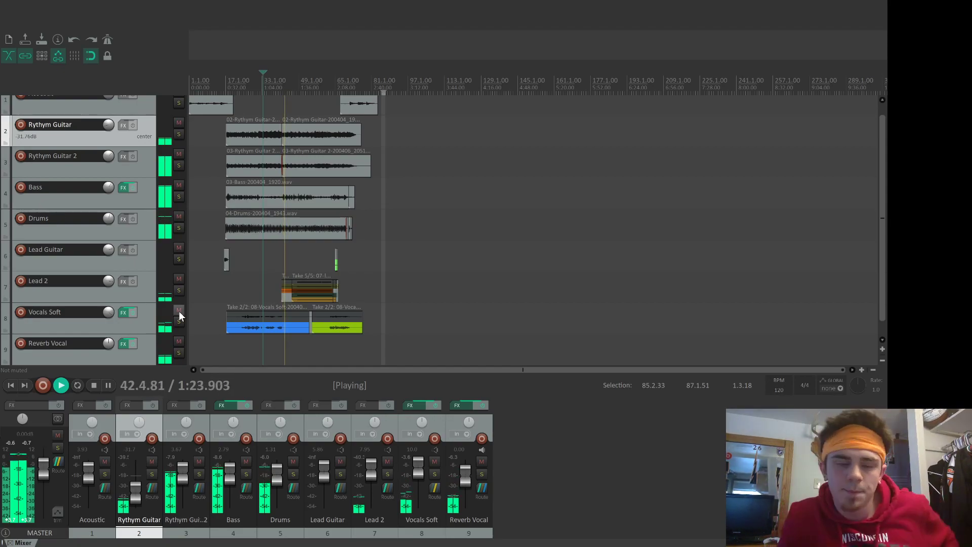
key(space)
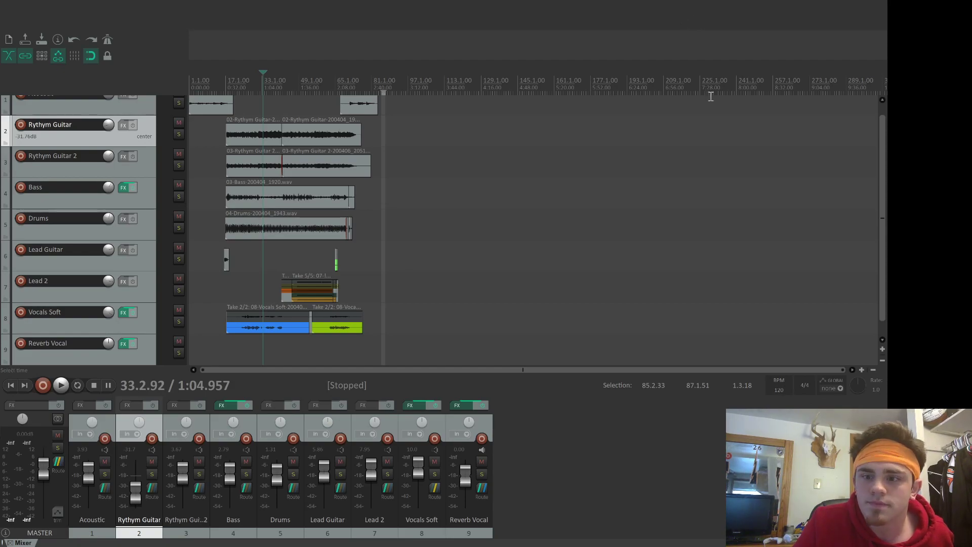
Add a new track after Reverb Vocal and name it Rythym Bus.
click(861, 369)
click(861, 369)
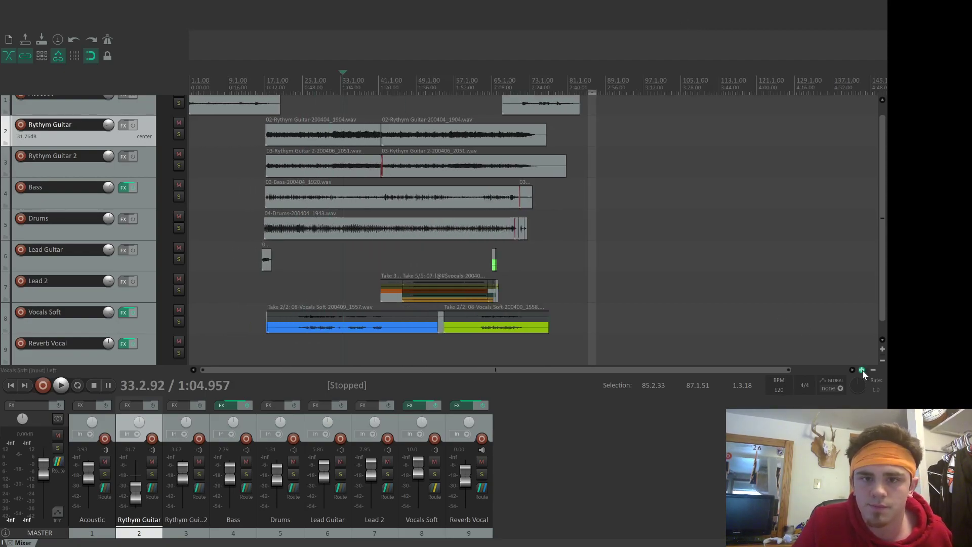
click(862, 369)
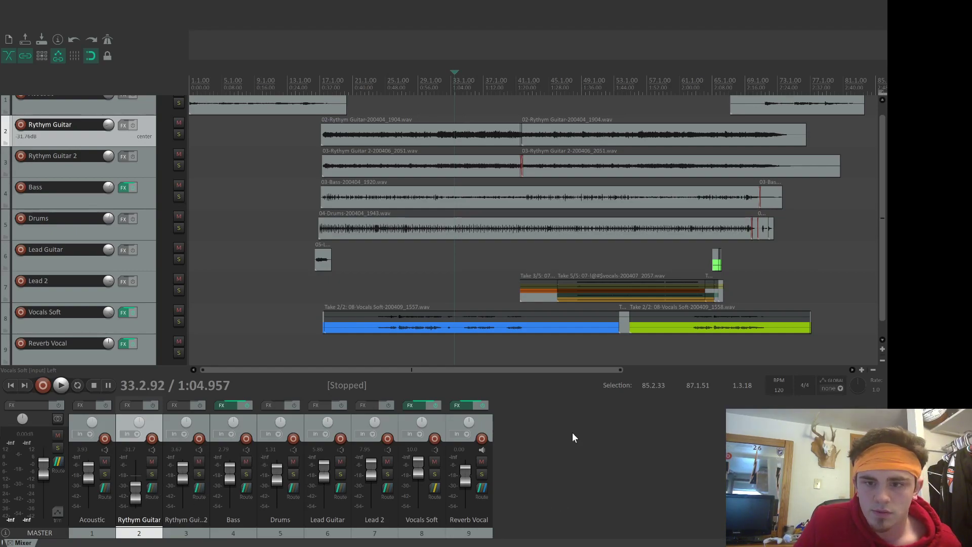
double_click(515, 479)
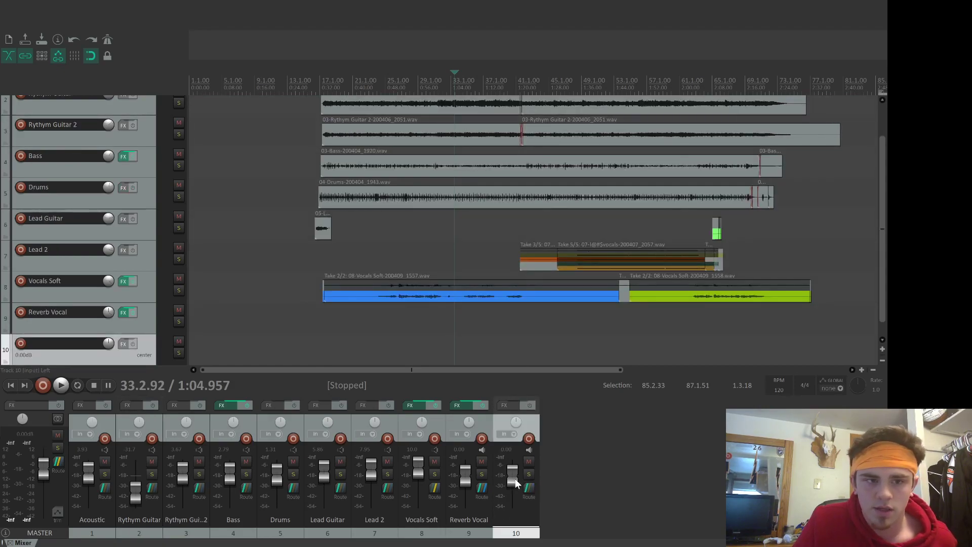
double_click(57, 345)
text(Rythym Bus)
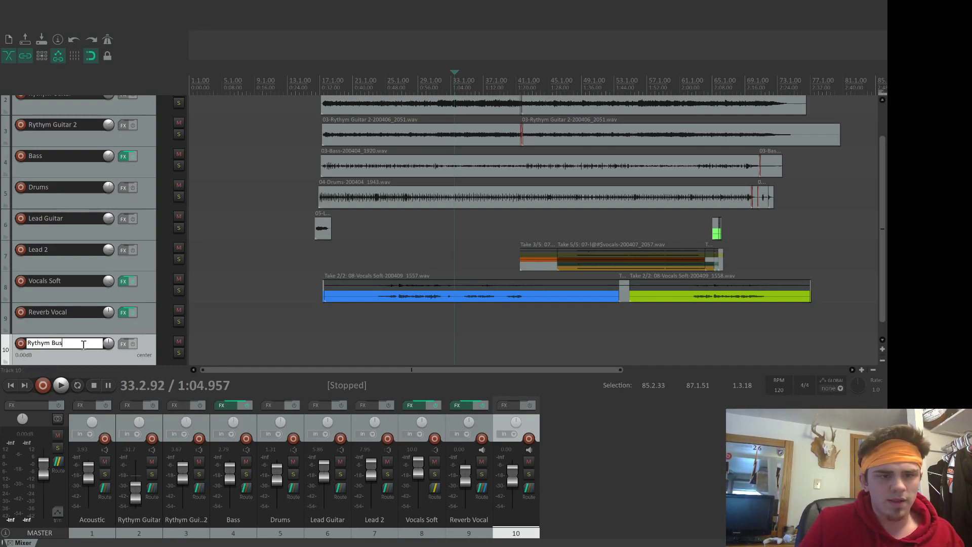
key(Return)
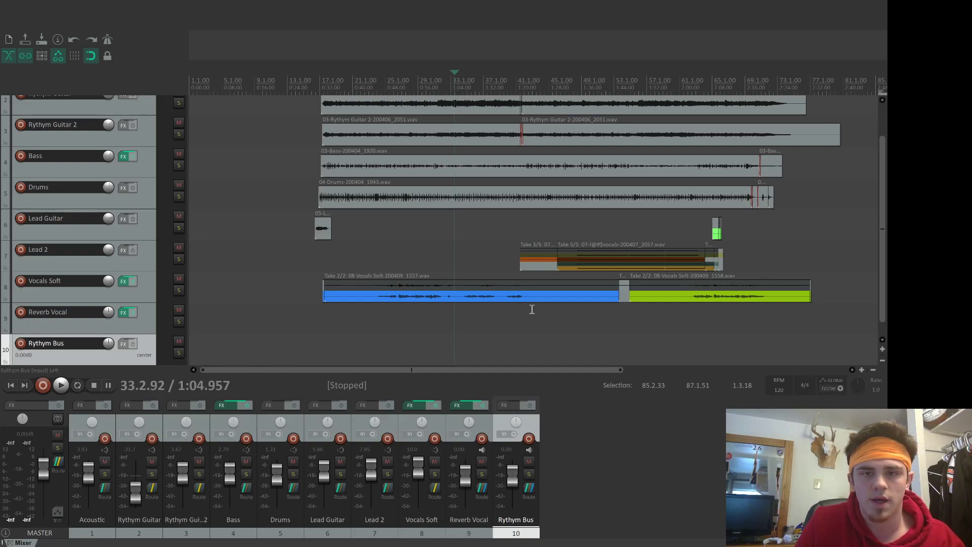
Play the mix from about 1:05, solo Rythym Bus to hear it alone, then stop and unsolo it.
key(space)
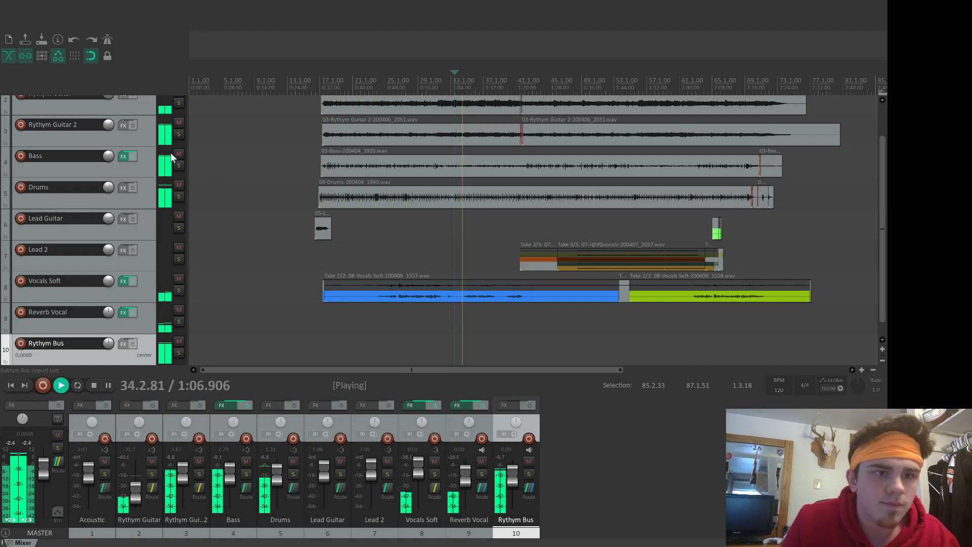
click(177, 353)
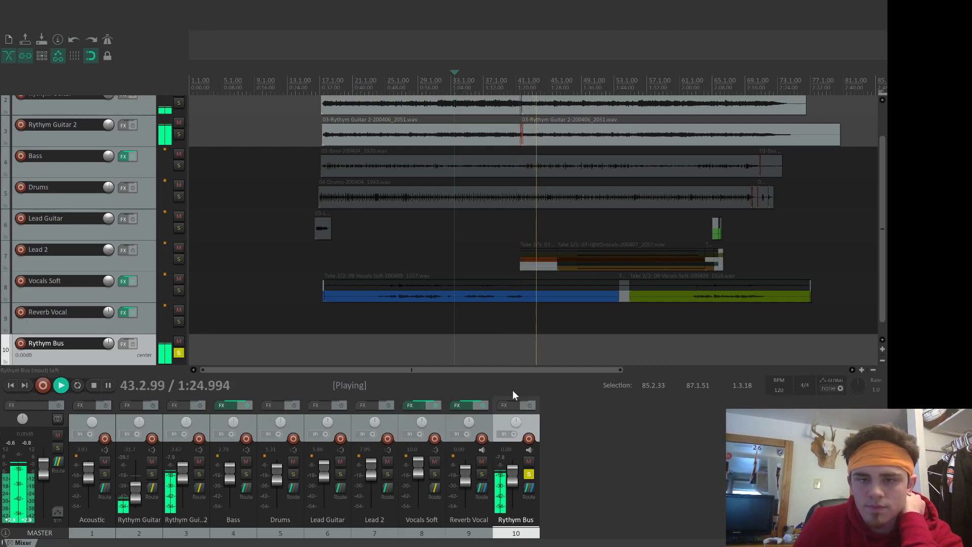
key(space)
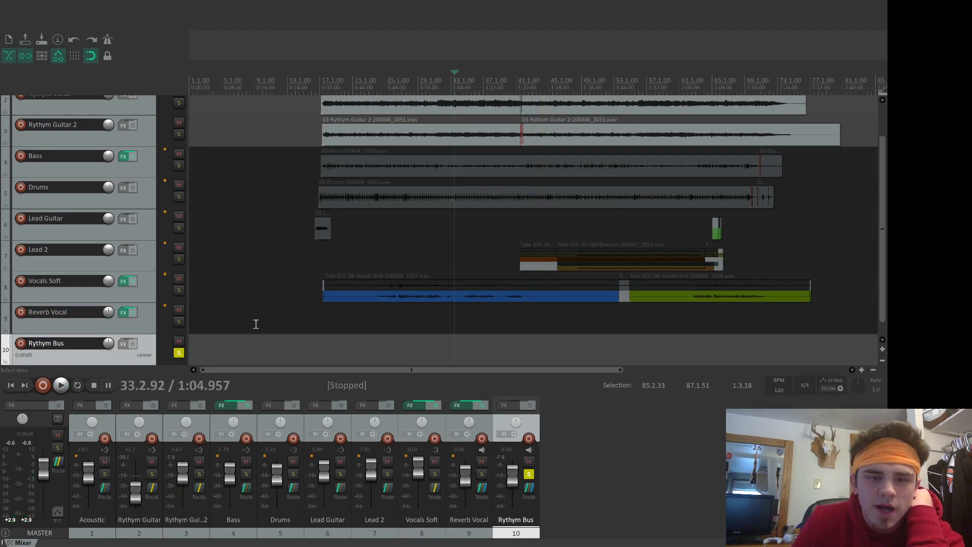
click(529, 473)
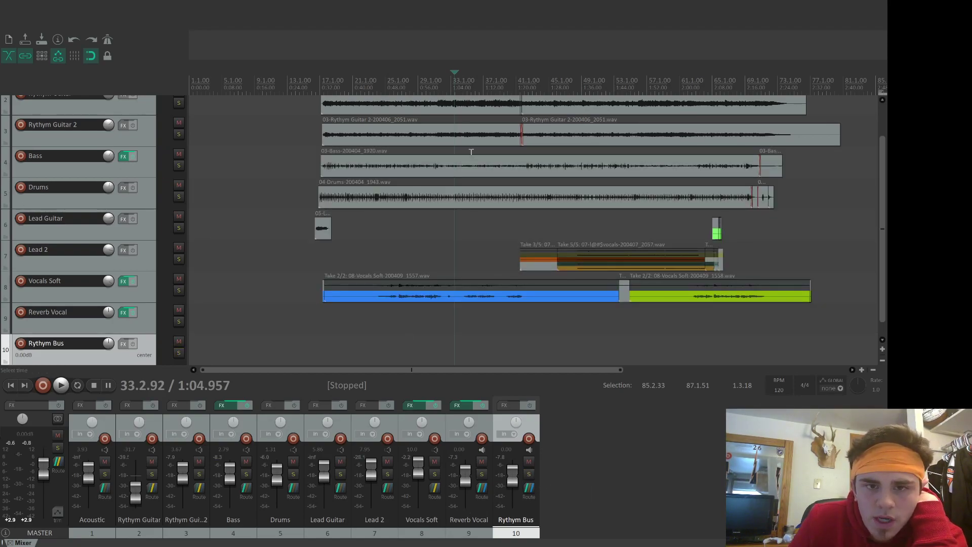
Play the mix from about 0:31, raise the Reverb Vocal volume to 3.45 dB during playback, and stop.
click(371, 82)
click(314, 74)
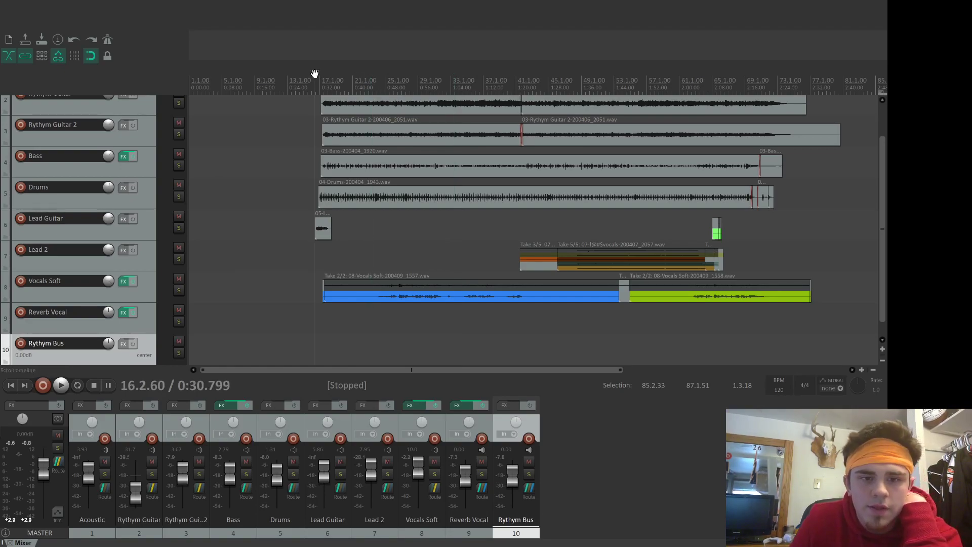
key(space)
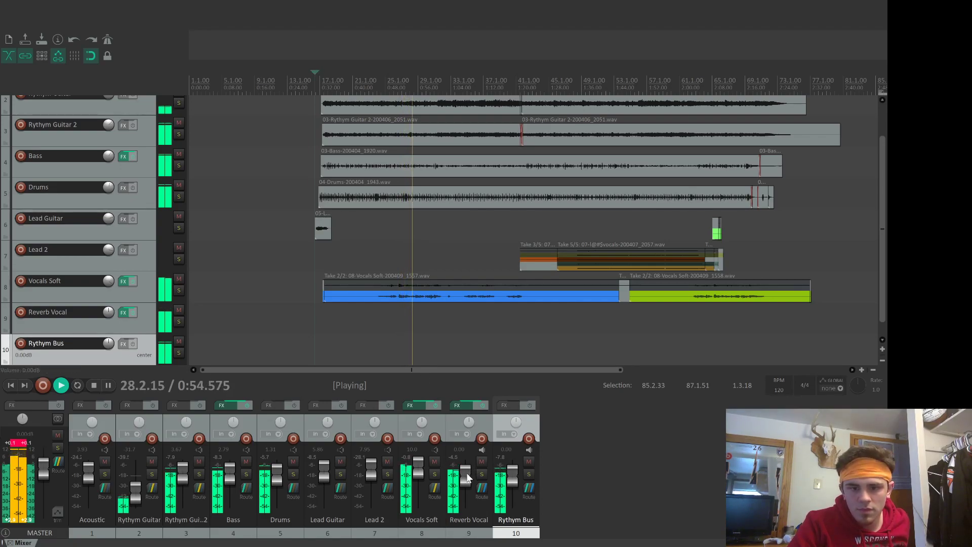
drag(467, 478, 467, 475)
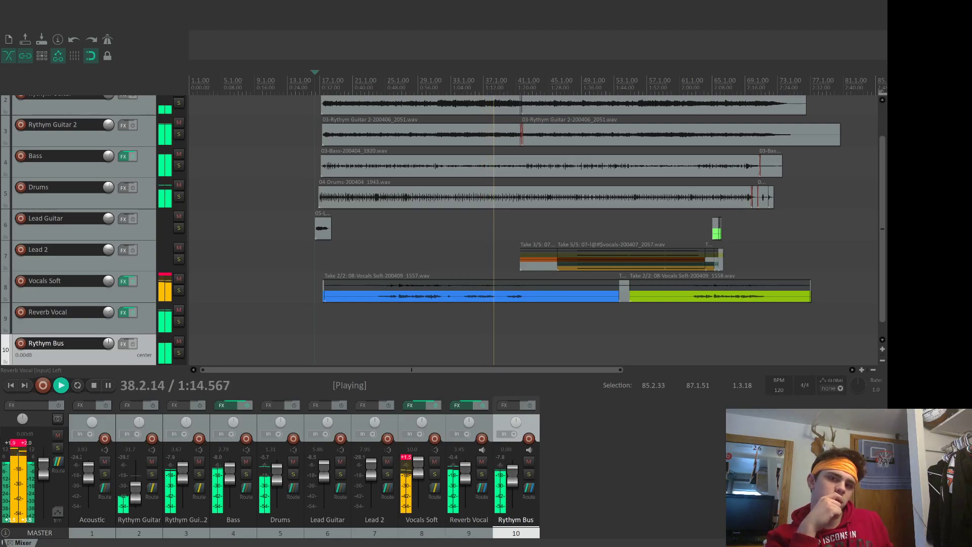
key(space)
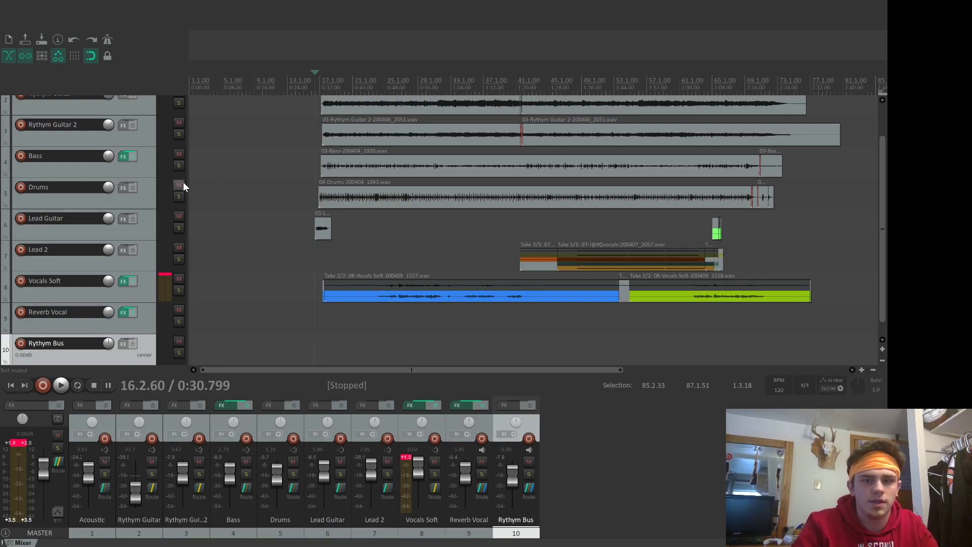
Solo Drums during playback from about 0:31, add an effect to the track, unsolo it, and stop past 2:25.
scroll(262, 268, down, 6)
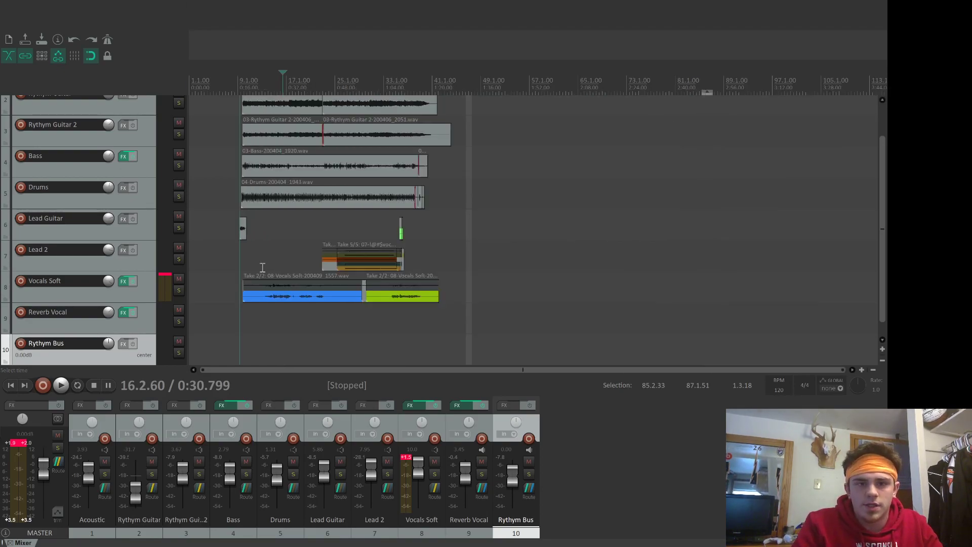
scroll(262, 268, up, 7)
scroll(262, 267, down, 4)
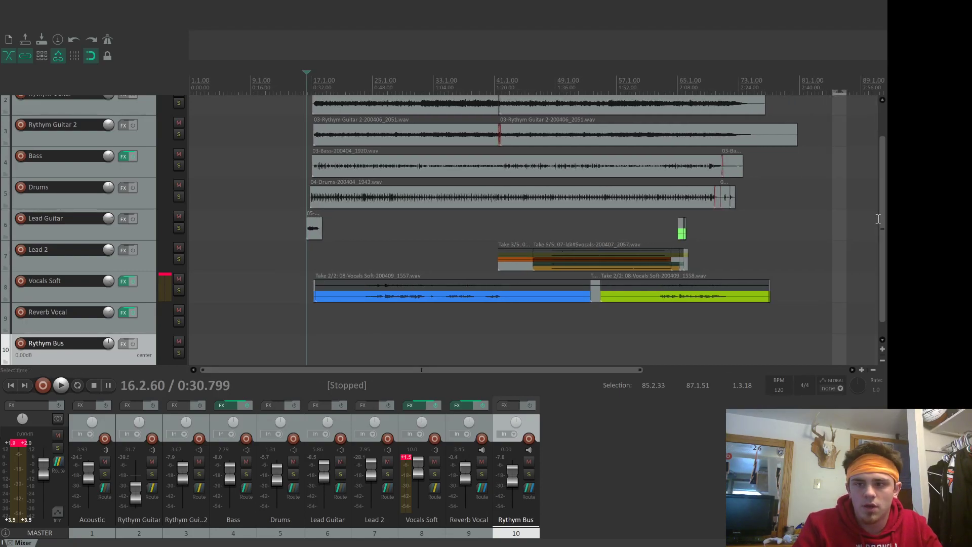
mouse_move(885, 231)
mouse_down()
mouse_move(885, 200)
mouse_move(885, 234)
mouse_up()
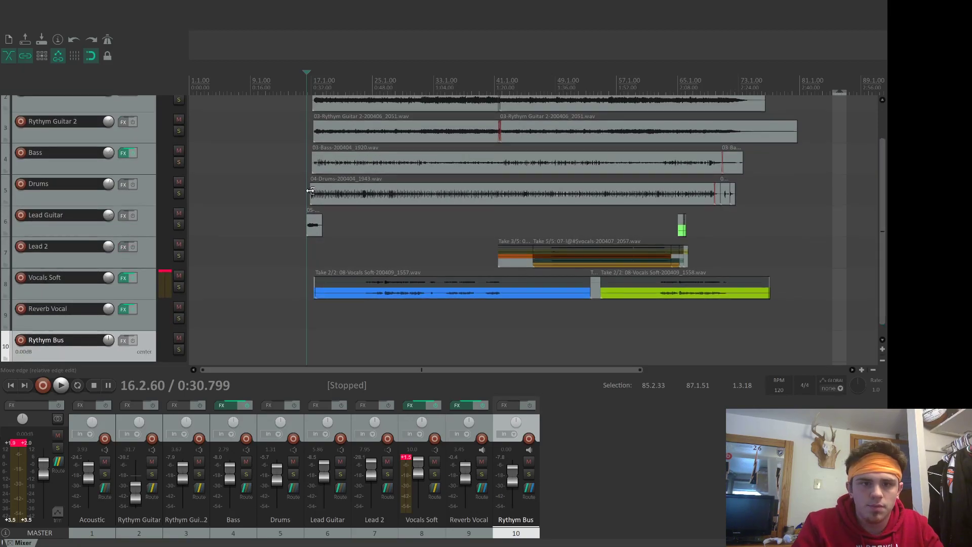
click(179, 193)
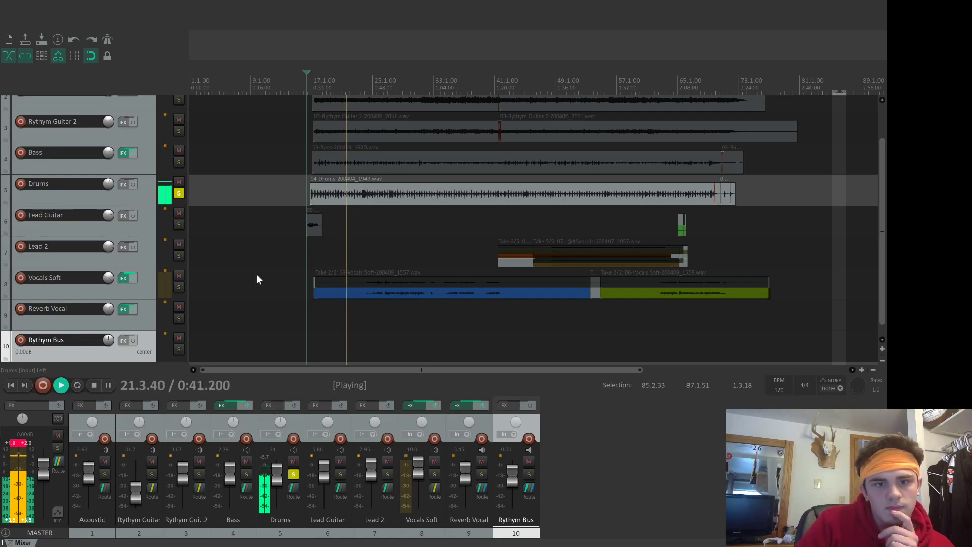
double_click(261, 377)
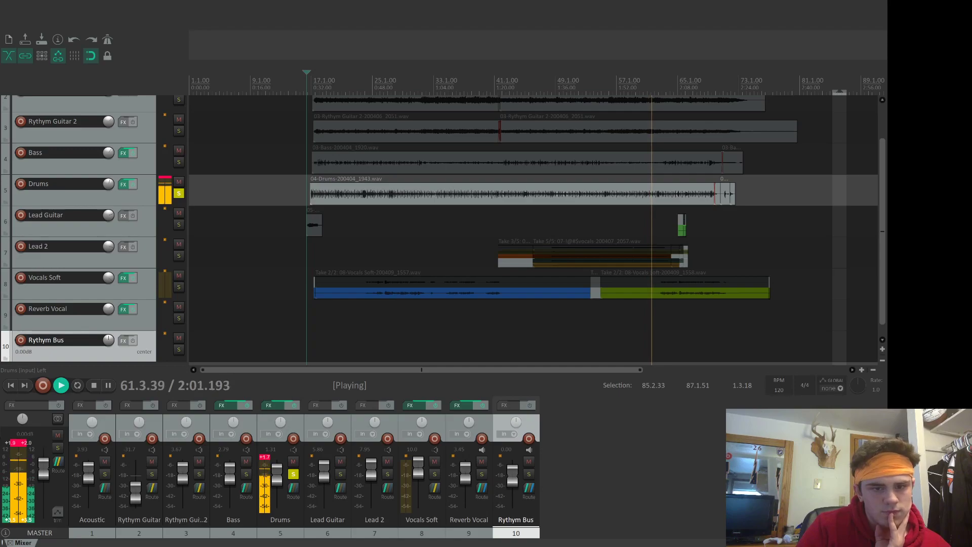
click(293, 474)
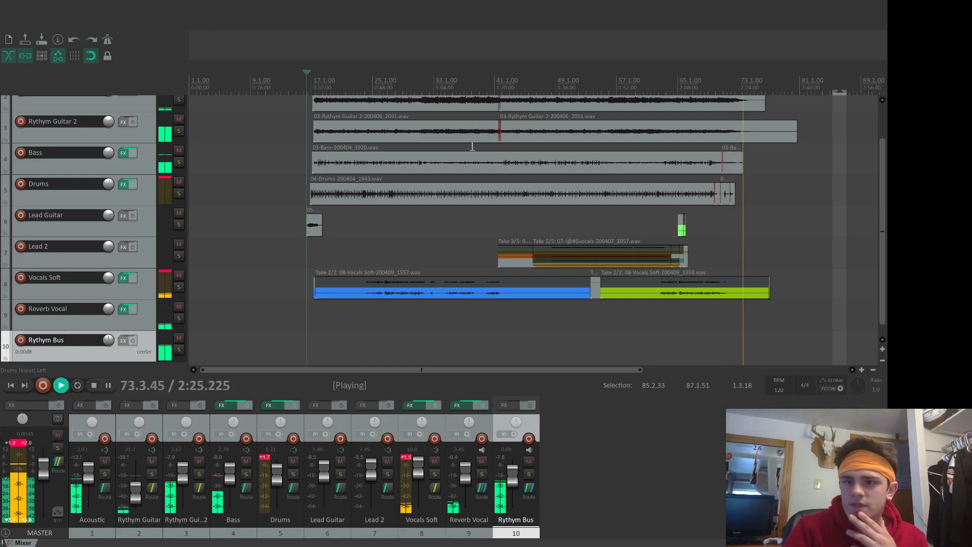
key(space)
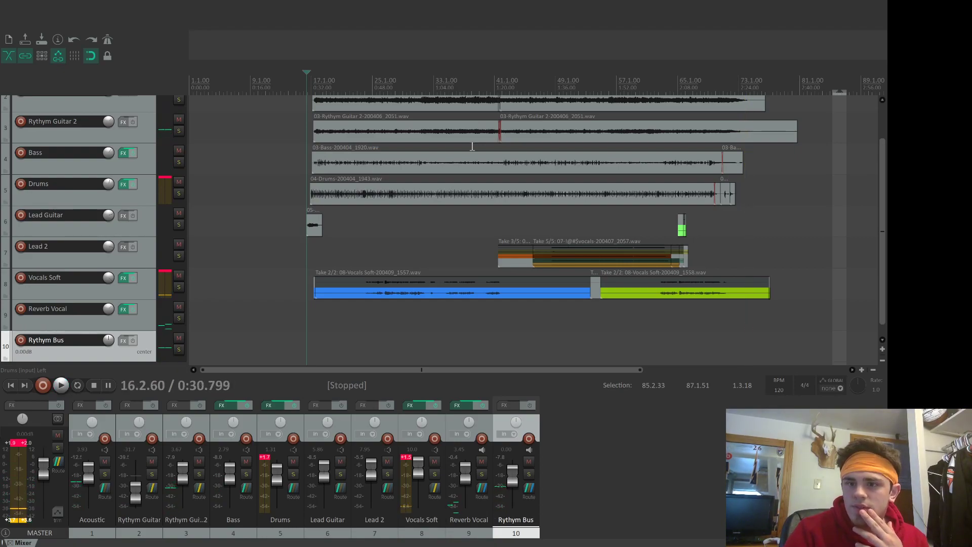
Play the song's ending from about 2:18 and extend the end of the last Drums item to about bar 73.4.
click(718, 82)
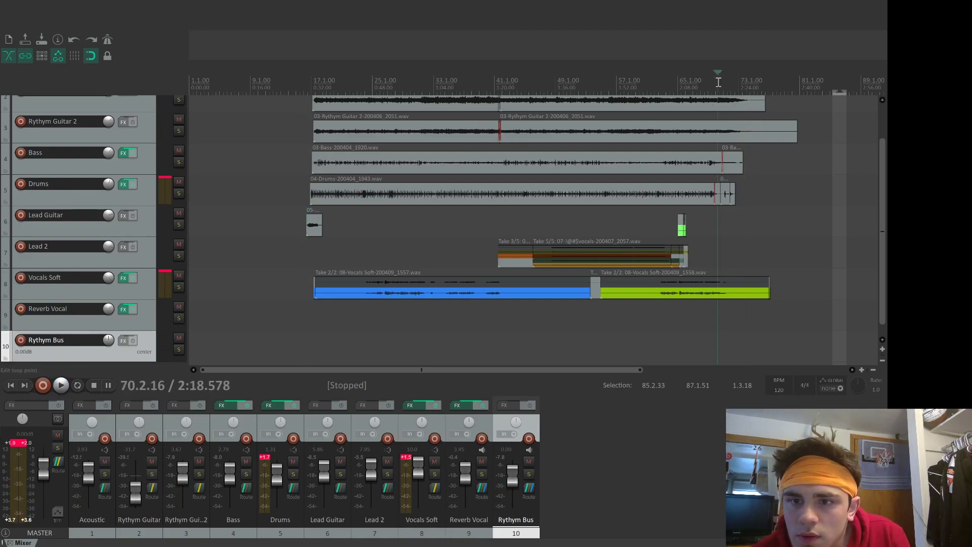
key(space)
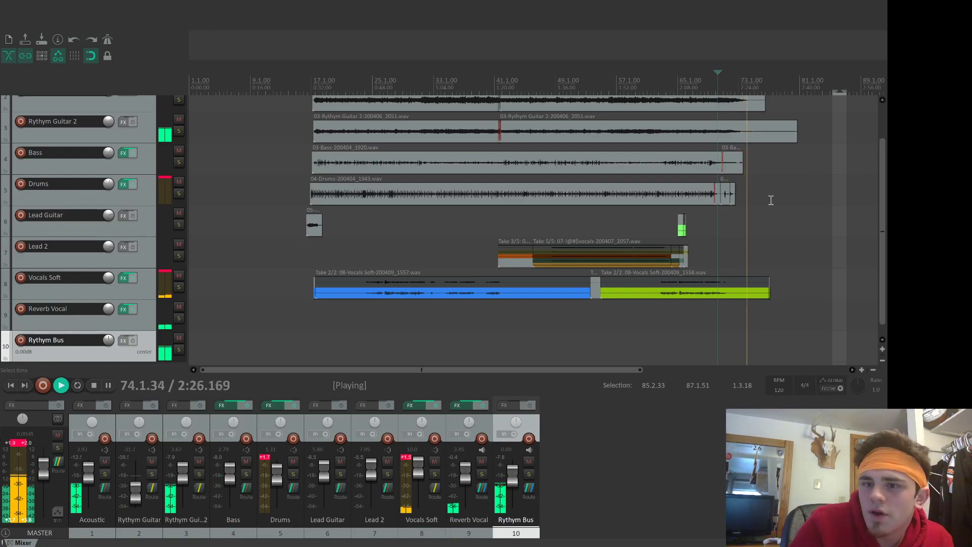
click(863, 370)
click(864, 370)
click(863, 369)
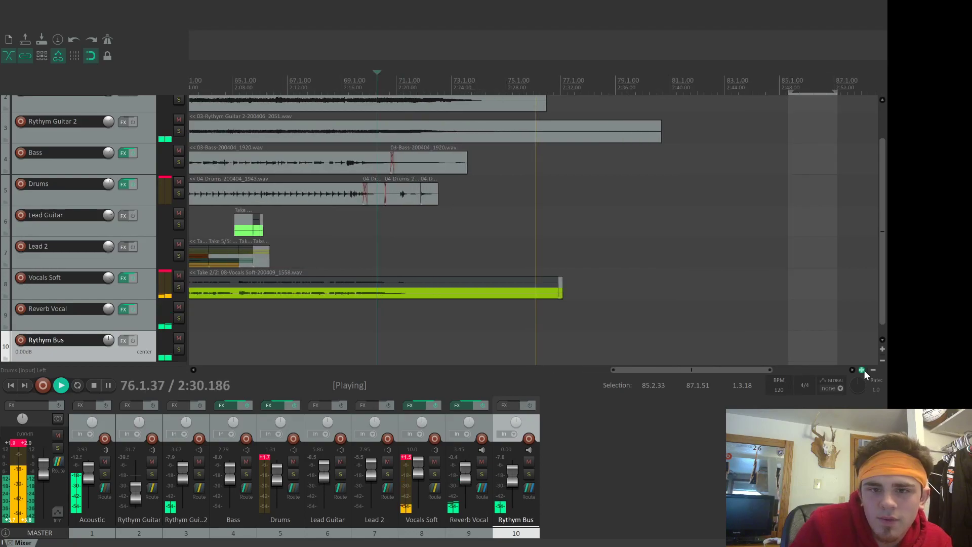
click(863, 370)
click(863, 370)
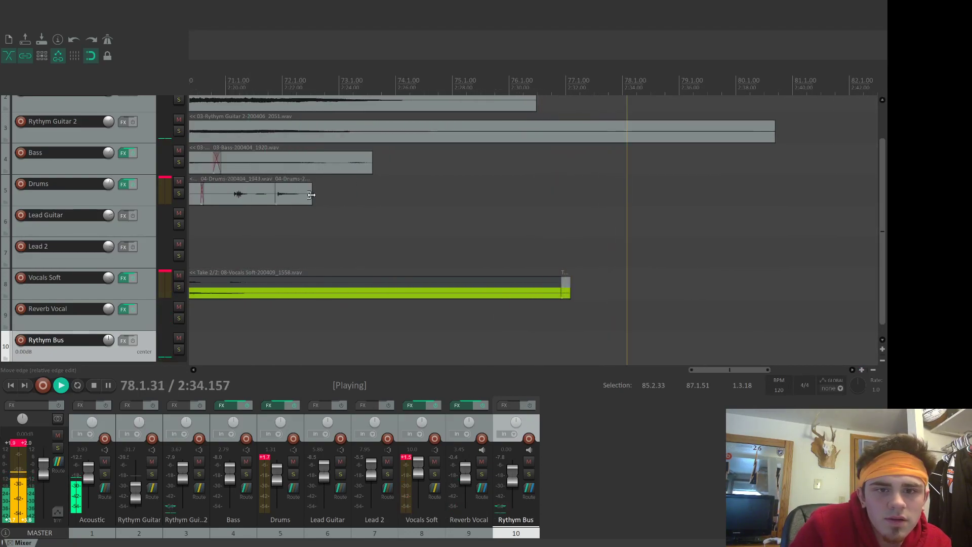
drag(311, 194, 386, 192)
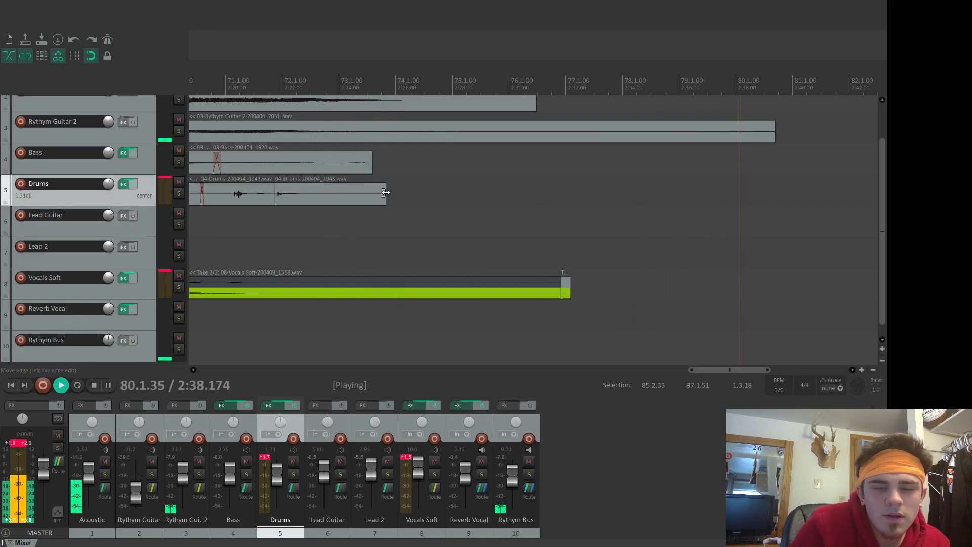
Replay the song's ending from about 2:18 to past 2:42, and stop.
key(space)
key(space)
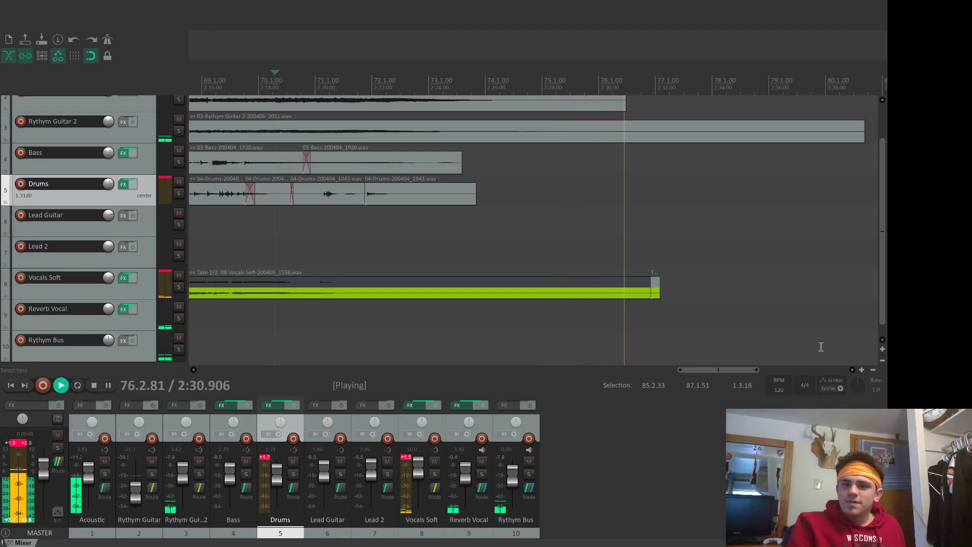
click(872, 370)
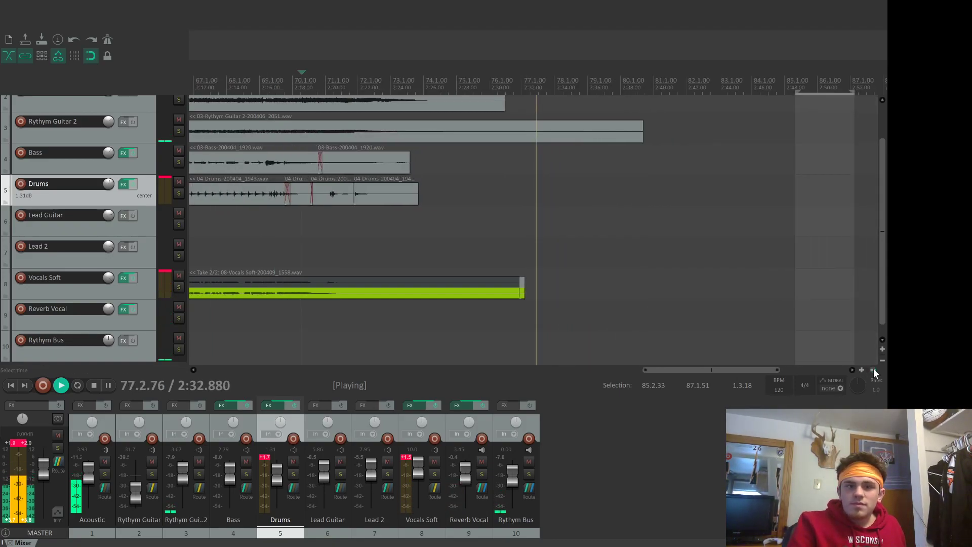
click(873, 369)
click(873, 369)
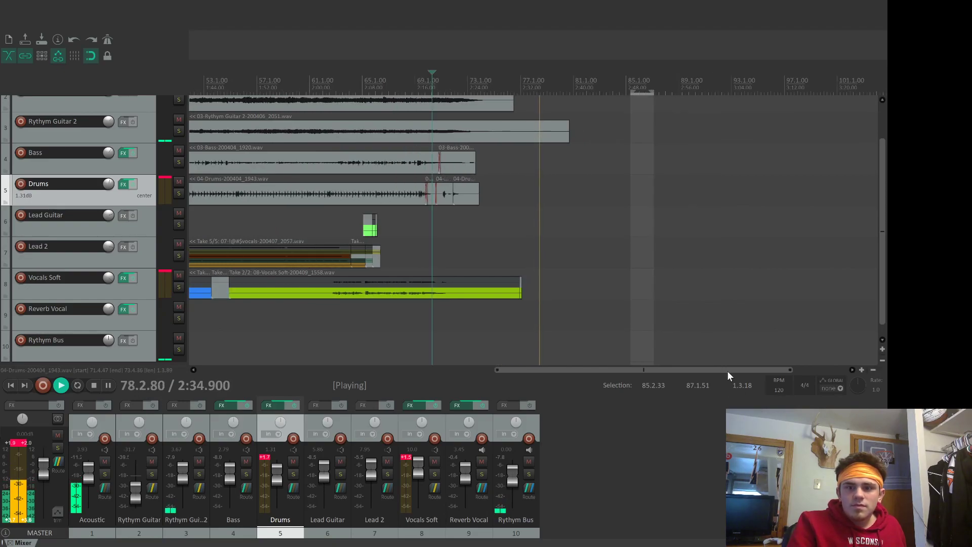
drag(727, 369, 495, 299)
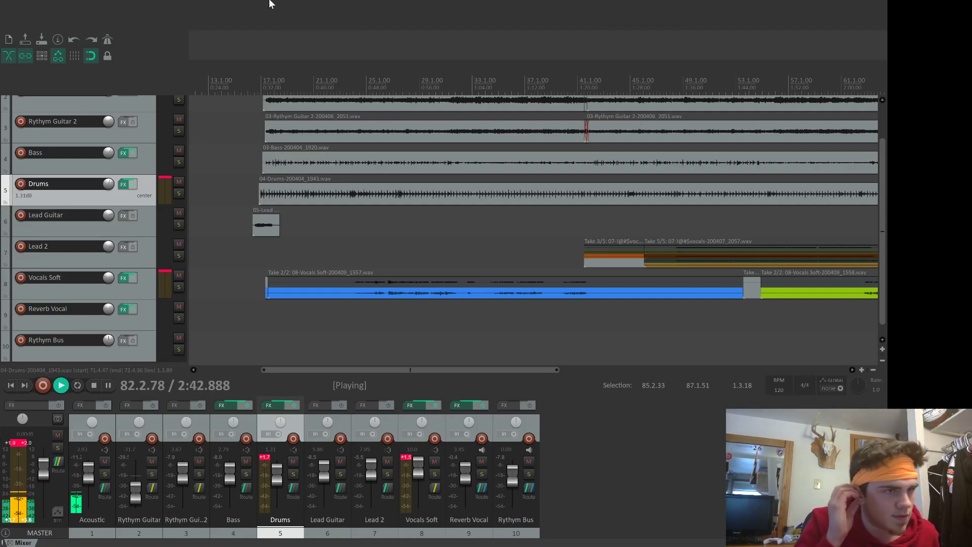
key(space)
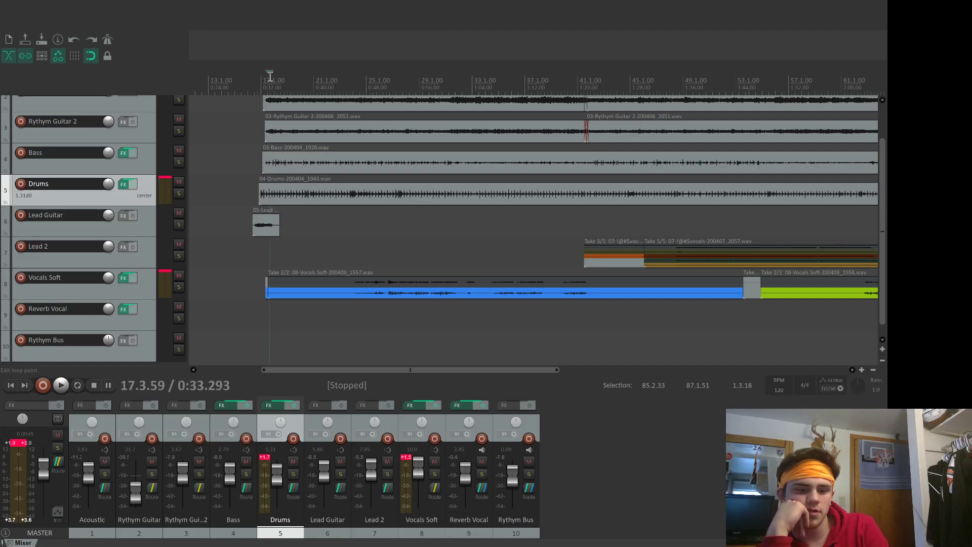
Play the full mix from about 0:33, stop, and deselect the Drums track.
key(space)
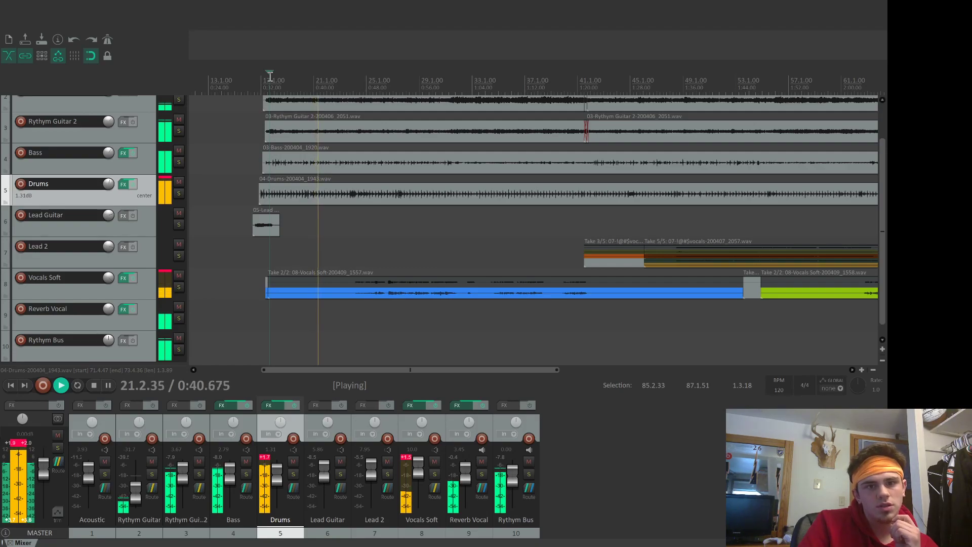
key(space)
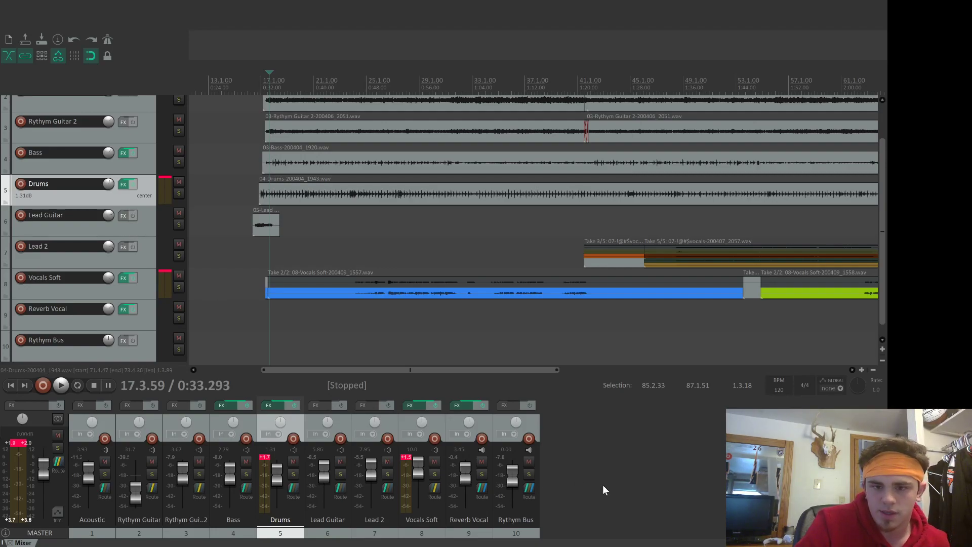
click(591, 459)
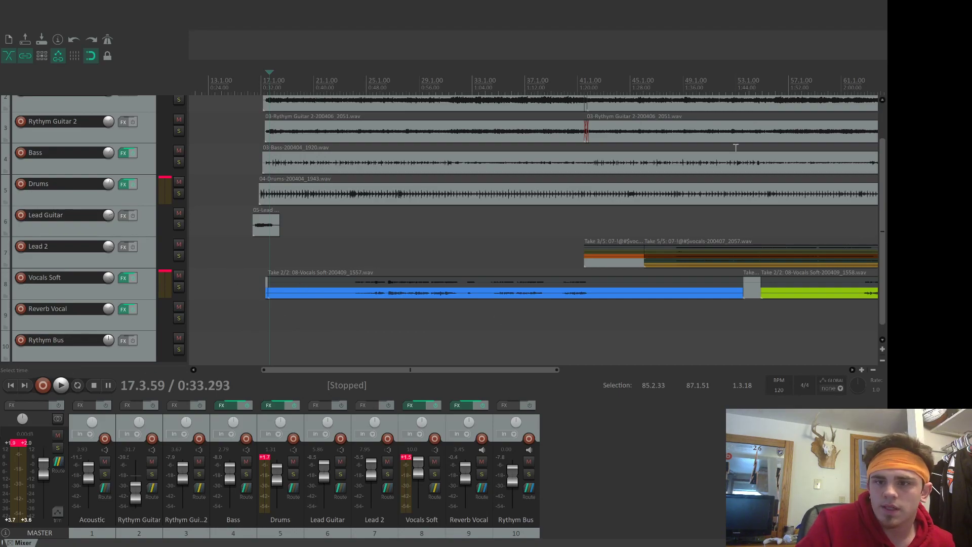
Solo Lead 2 and Lead Guitar, listen to both parts through about 2:06, stop playback, and unsolo both tracks.
click(178, 256)
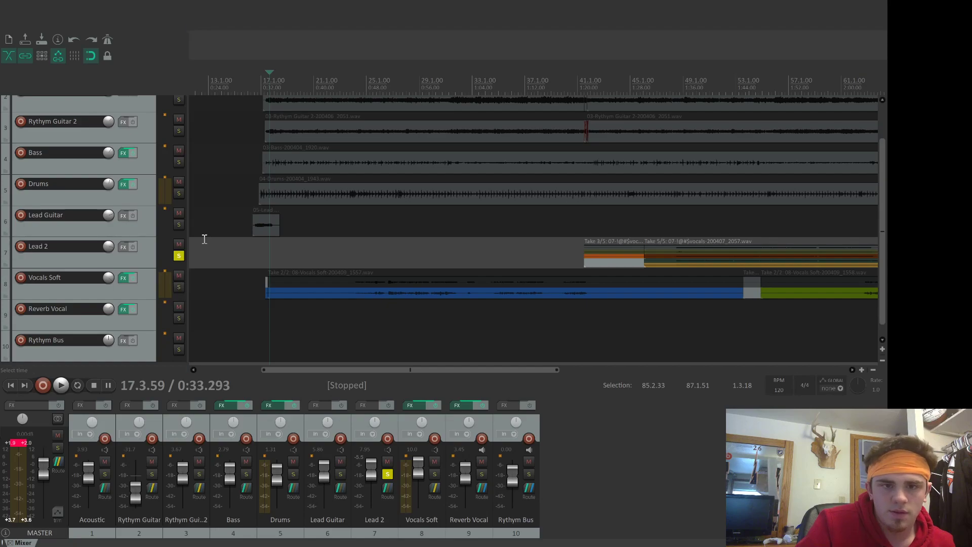
click(178, 226)
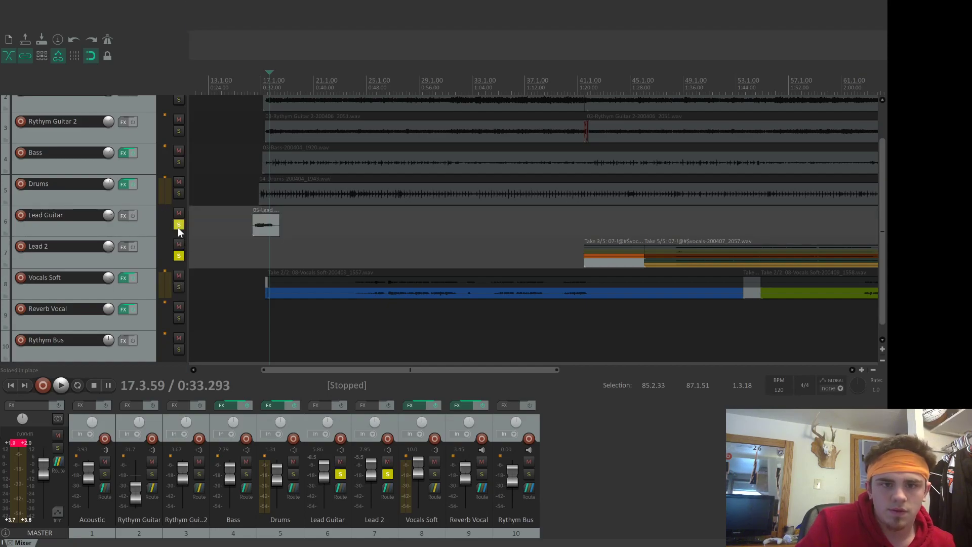
key(space)
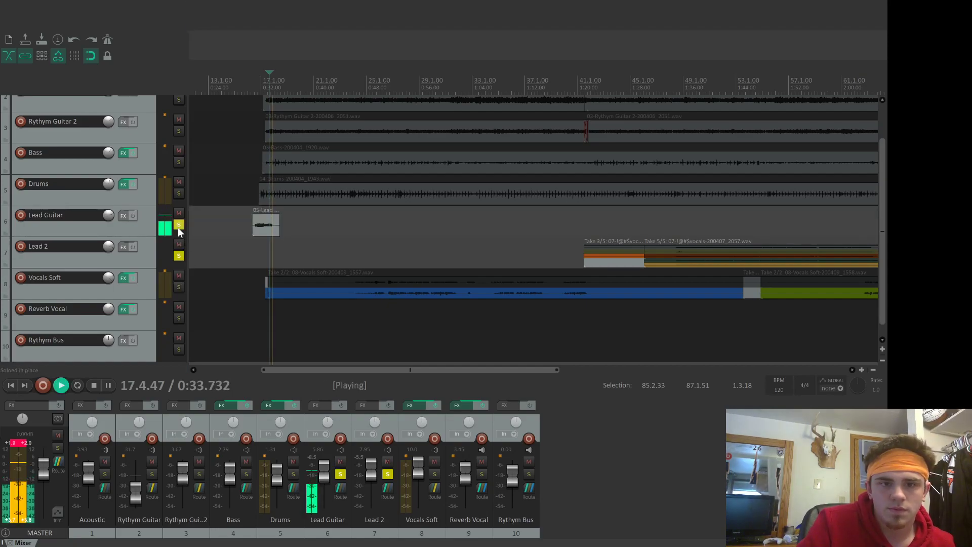
click(261, 85)
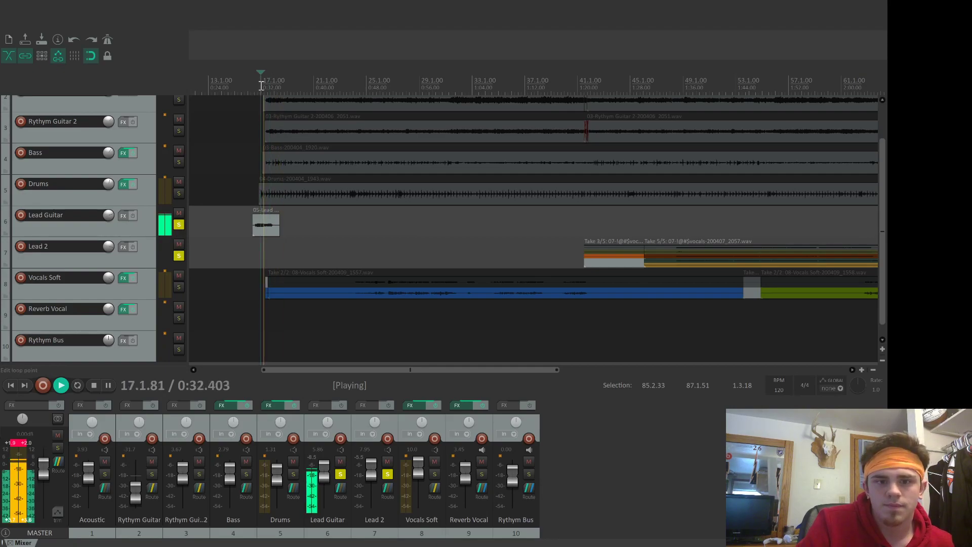
click(234, 80)
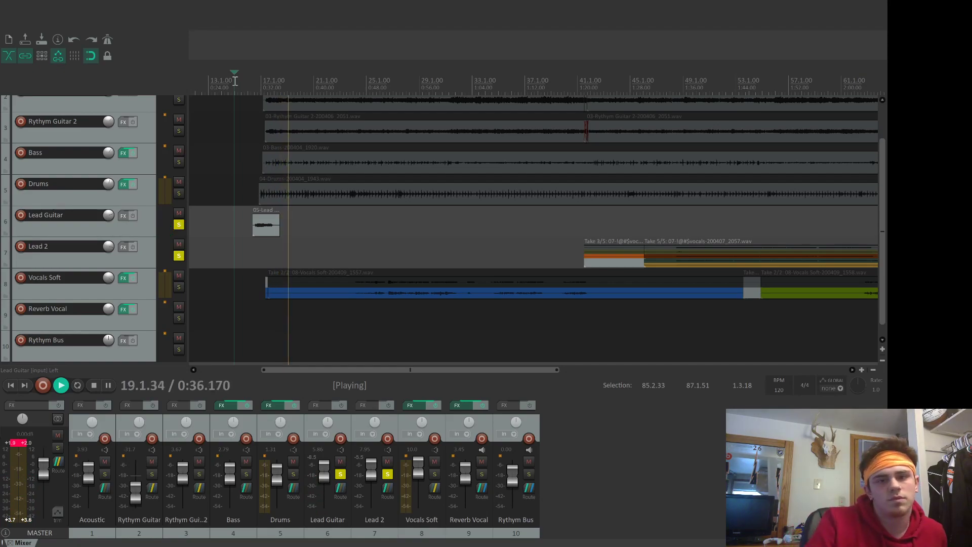
click(665, 81)
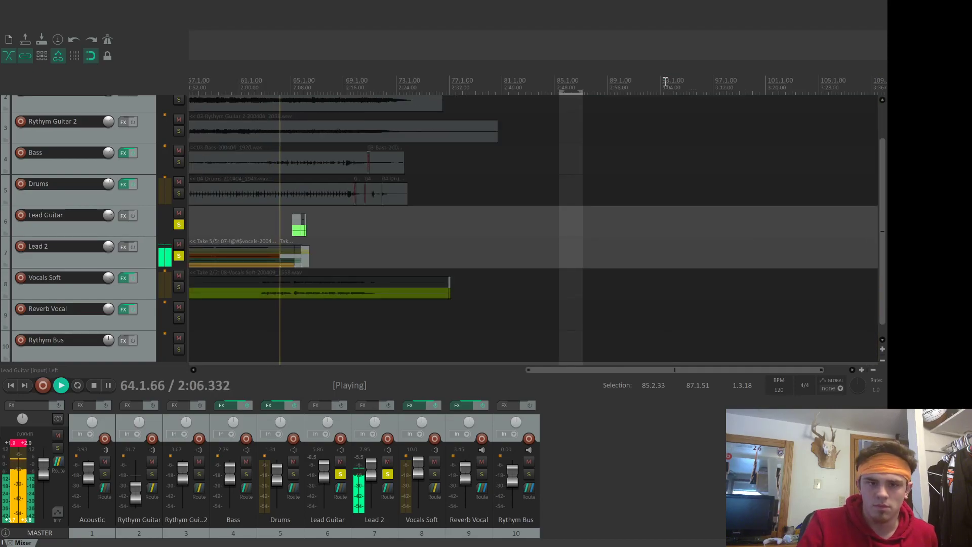
key(space)
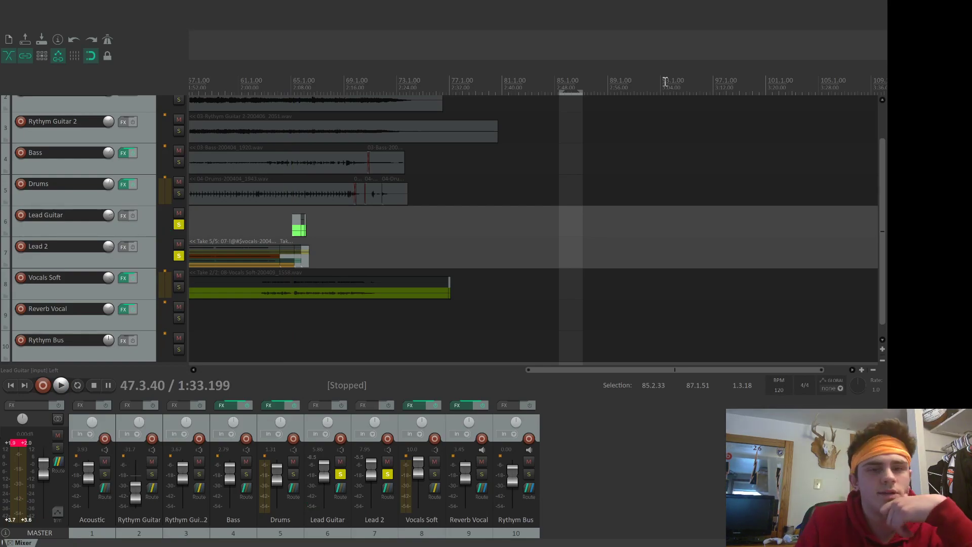
click(179, 225)
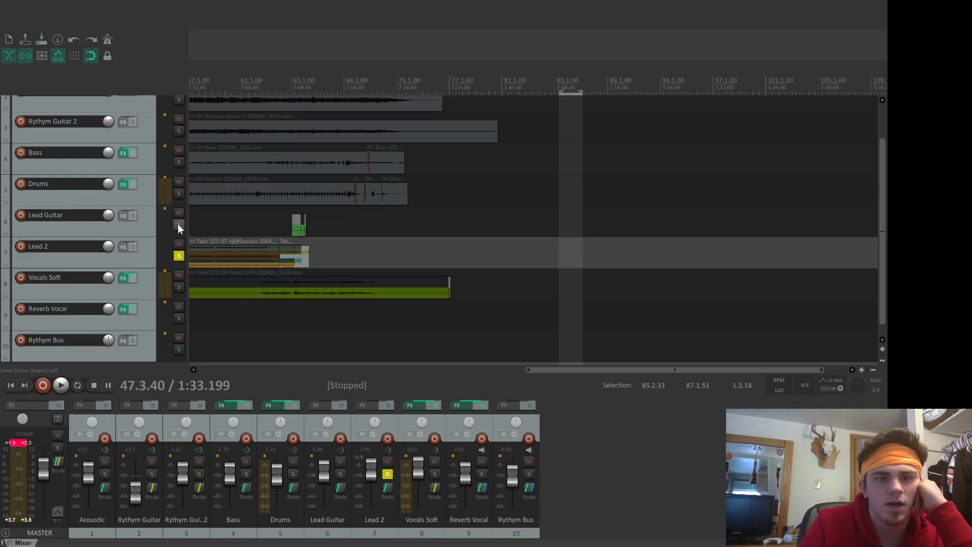
click(180, 257)
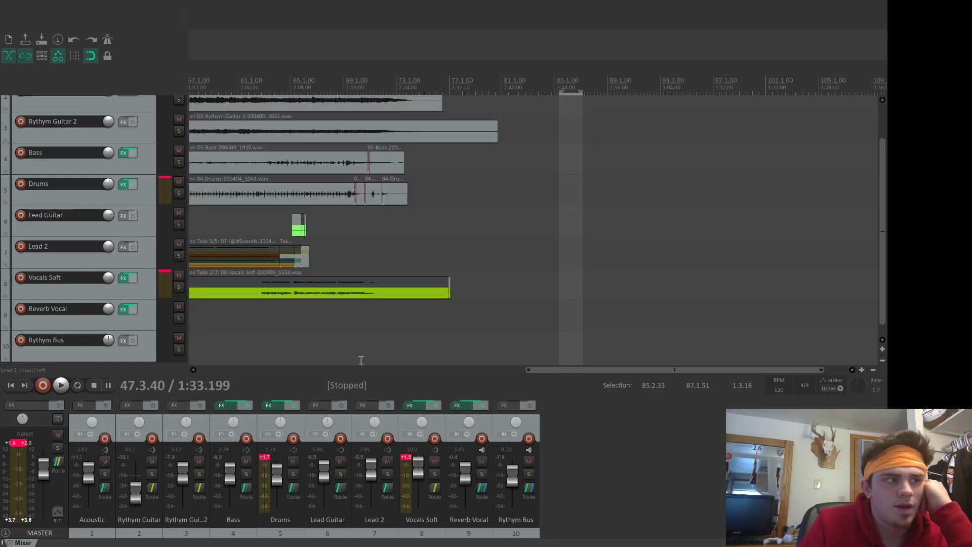
drag(569, 371, 606, 442)
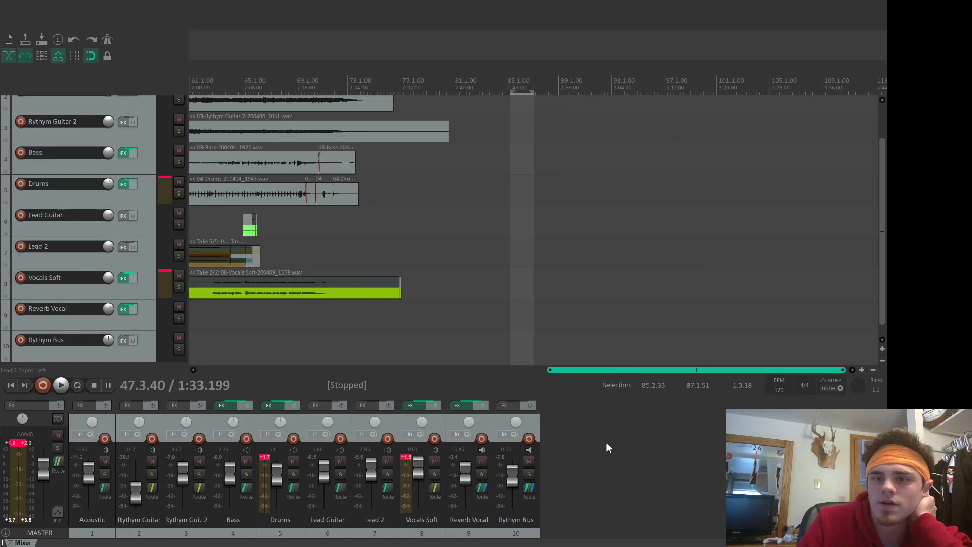
drag(660, 425, 327, 308)
scroll(327, 311, down, 5)
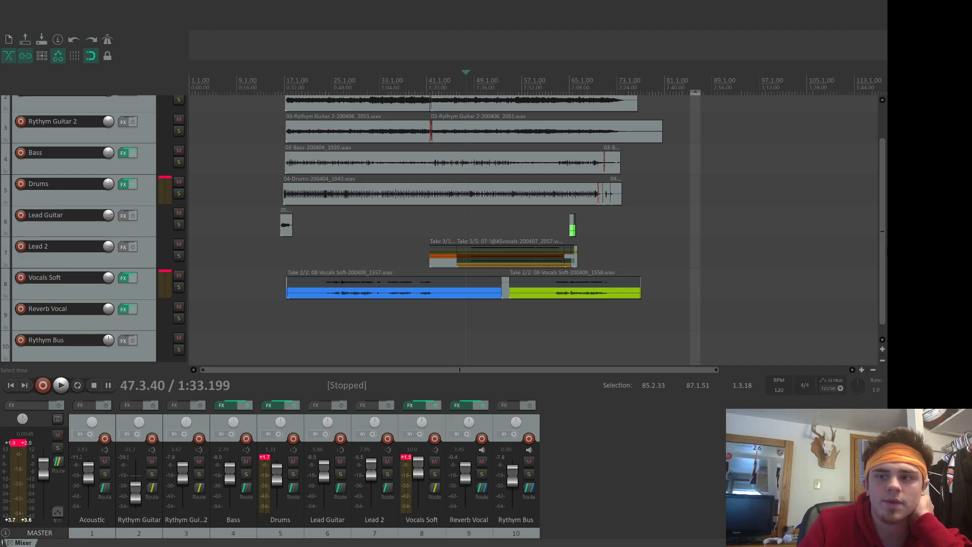
drag(882, 238, 883, 200)
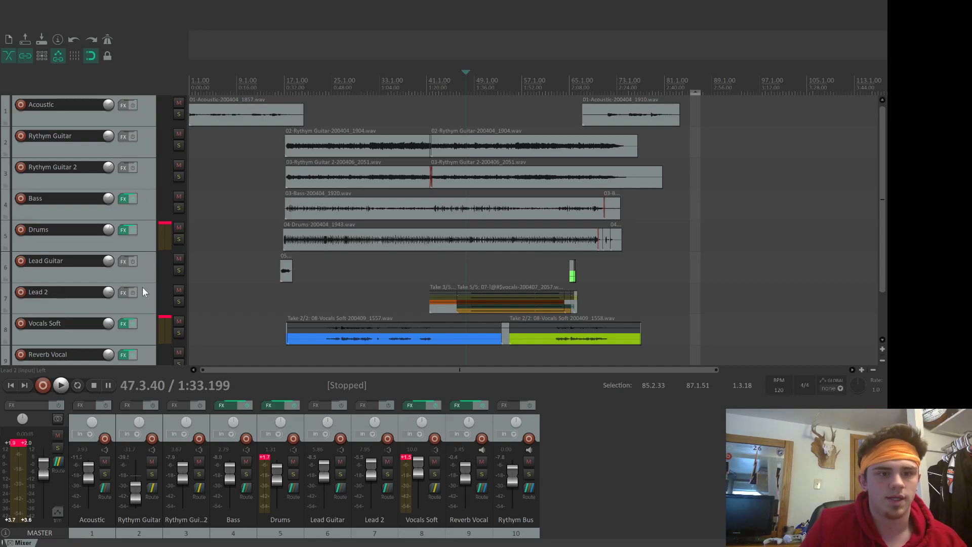
scroll(248, 339, down, 4)
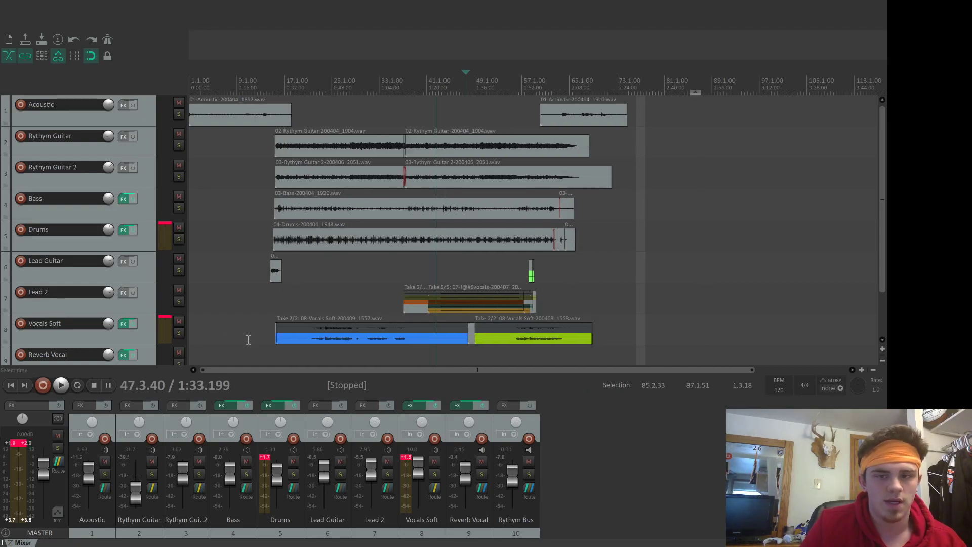
scroll(248, 339, up, 3)
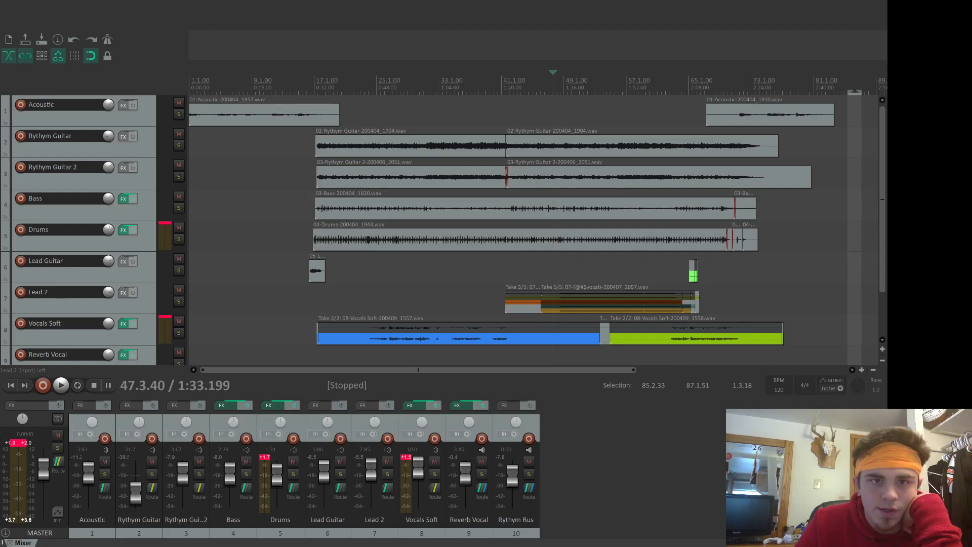
key(alt+Tab)
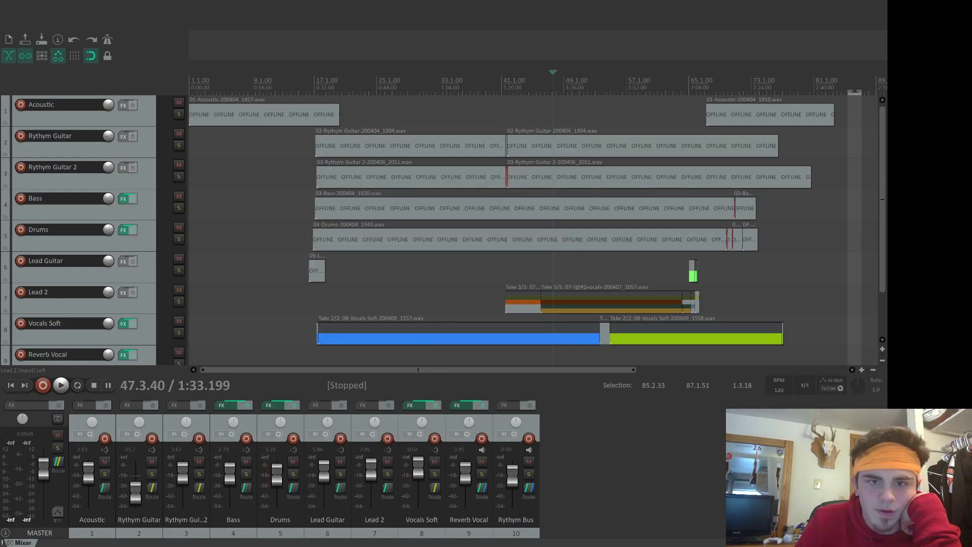
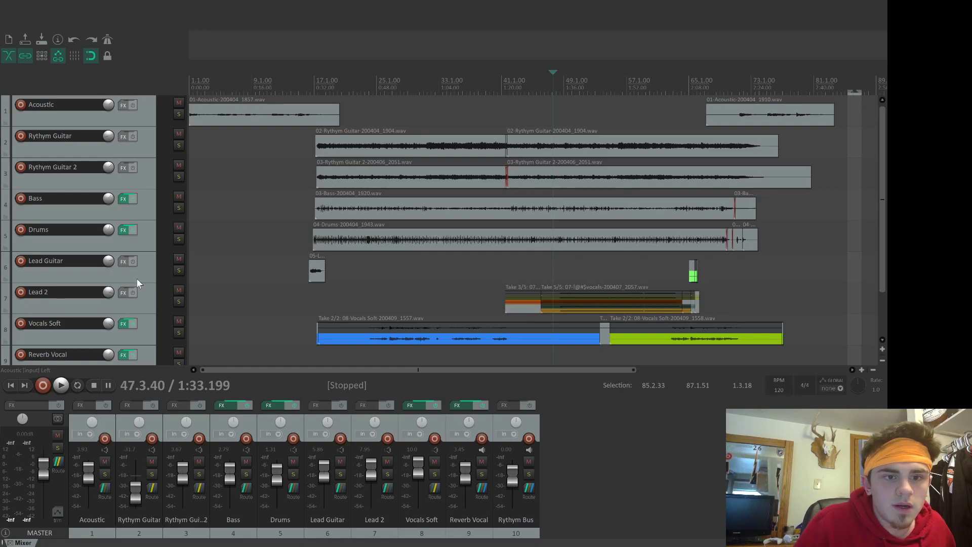
Play the song from the start, raise the Acoustic volume to 10.0 dB, and lower the master volume to about -5.08 dB.
click(264, 380)
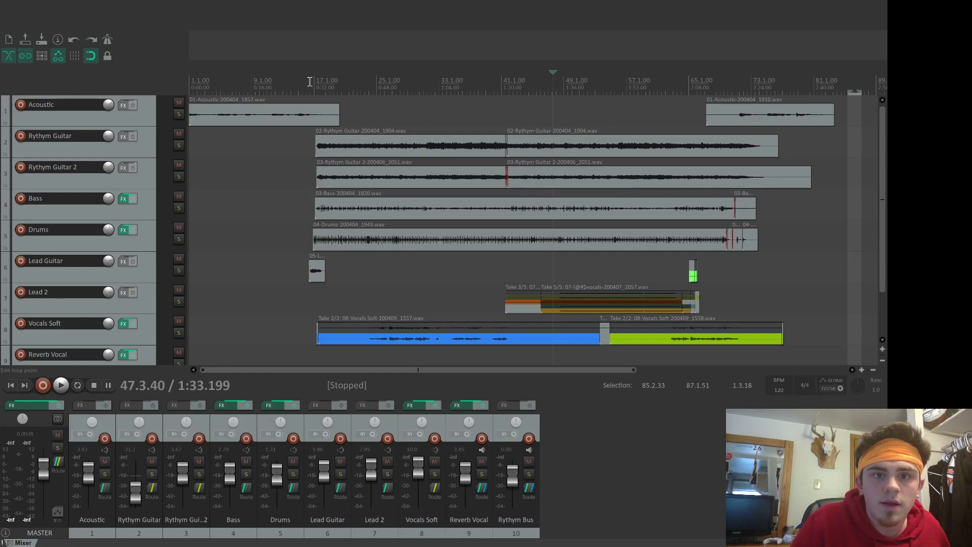
click(191, 87)
key(space)
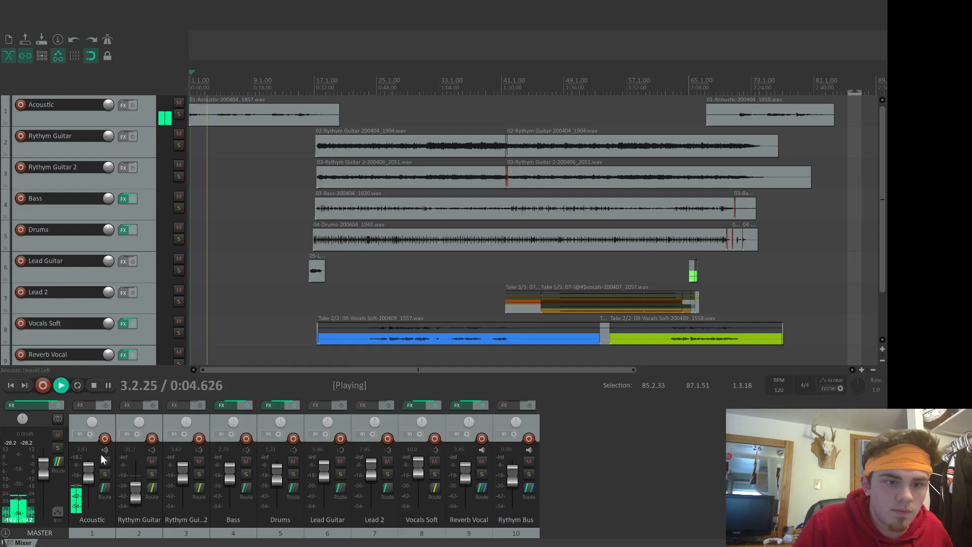
drag(91, 476, 90, 470)
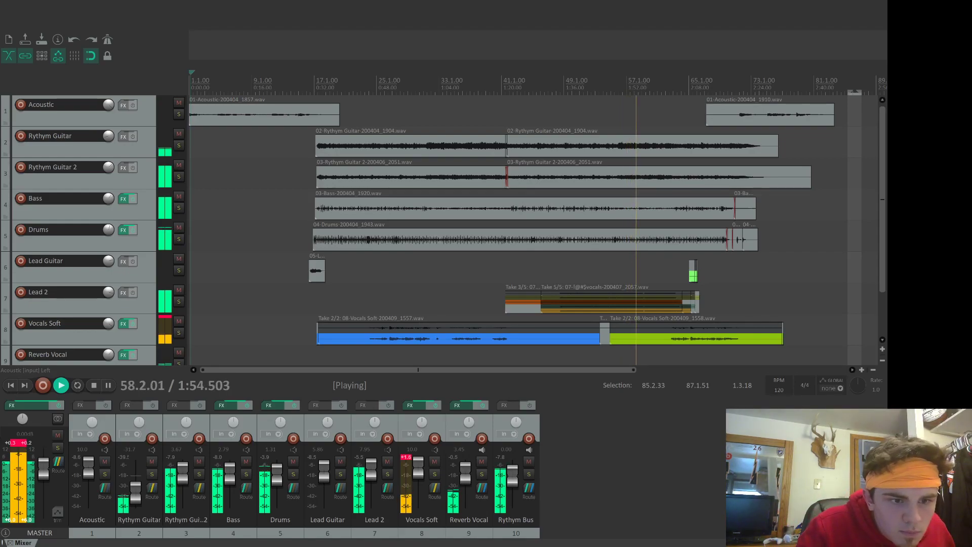
drag(43, 465, 43, 476)
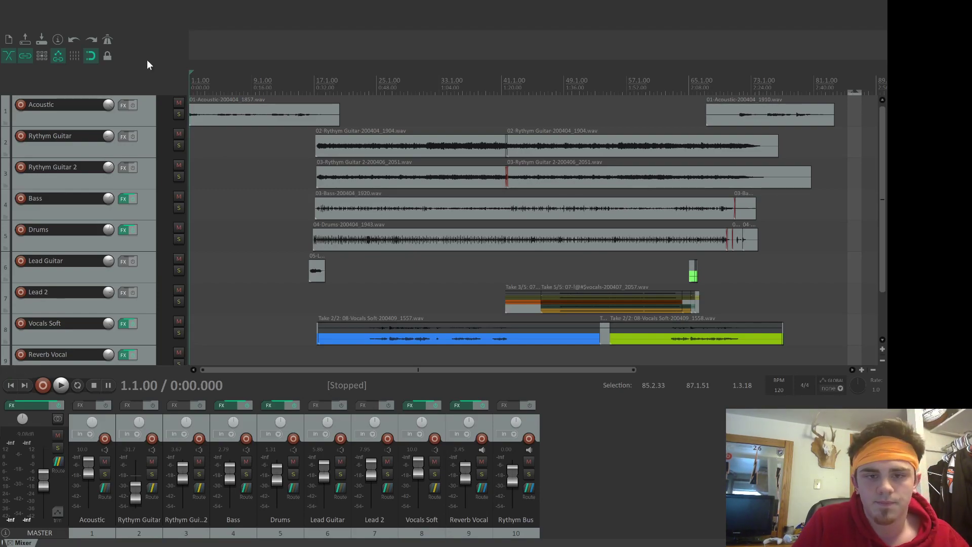
Replay the mix from the start, raising the Reverb Vocal volume to about 6.41 dB and bringing the master volume partway back up.
key(space)
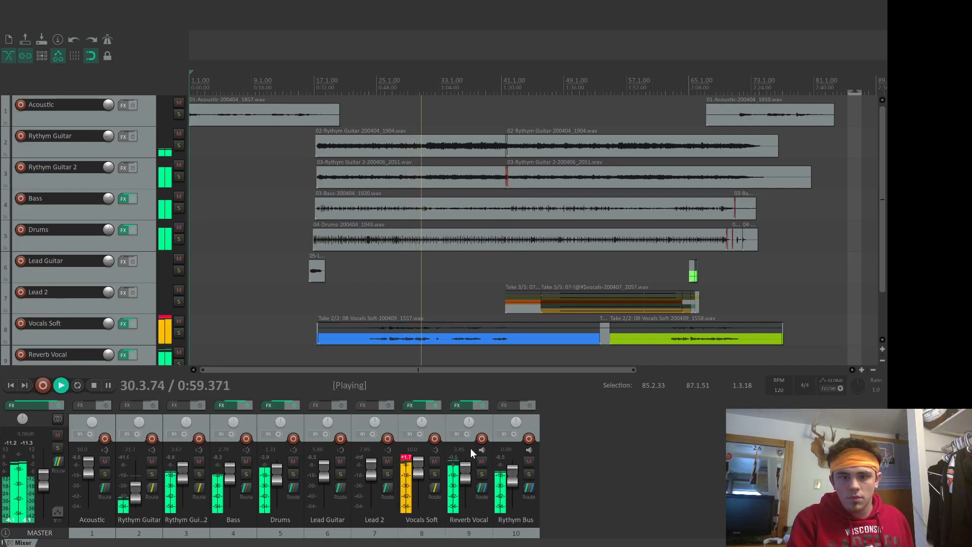
mouse_move(463, 476)
drag(463, 475, 463, 472)
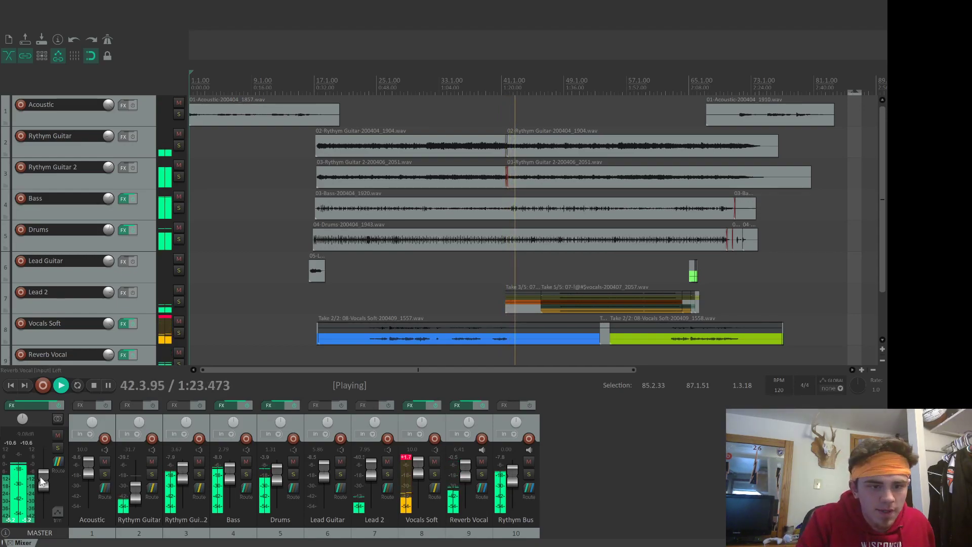
drag(43, 484, 43, 476)
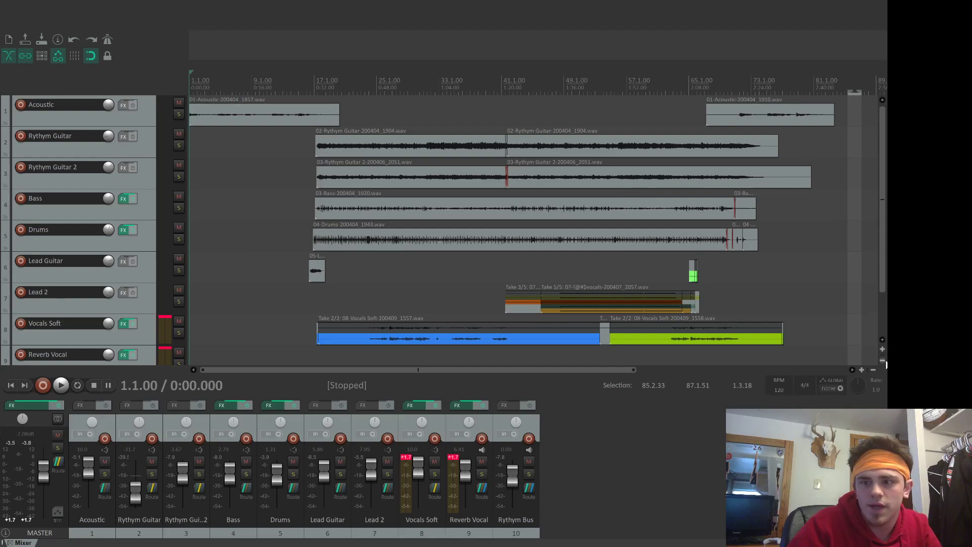
Fit the track heights to show the lower tracks, play the full mix from the start, and save the project.
click(882, 360)
click(882, 361)
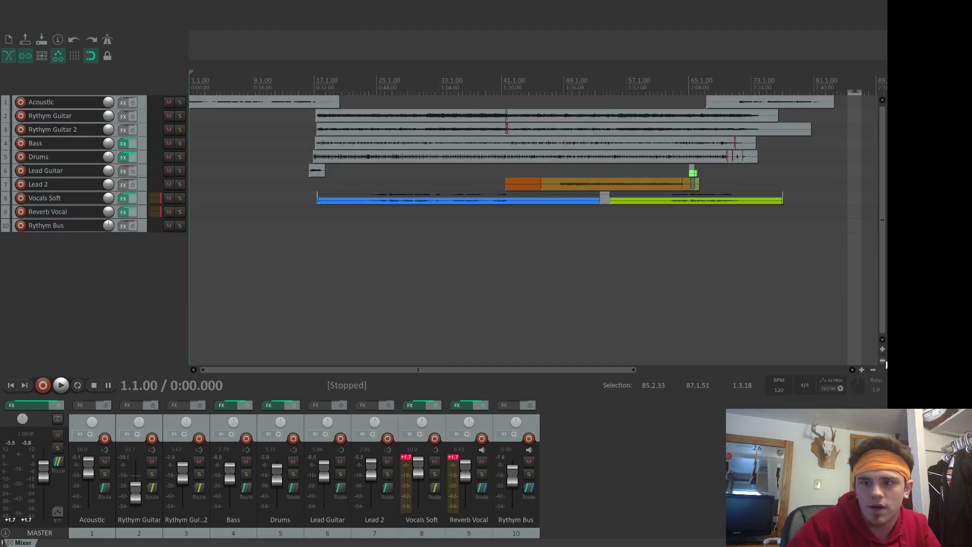
click(881, 347)
click(882, 348)
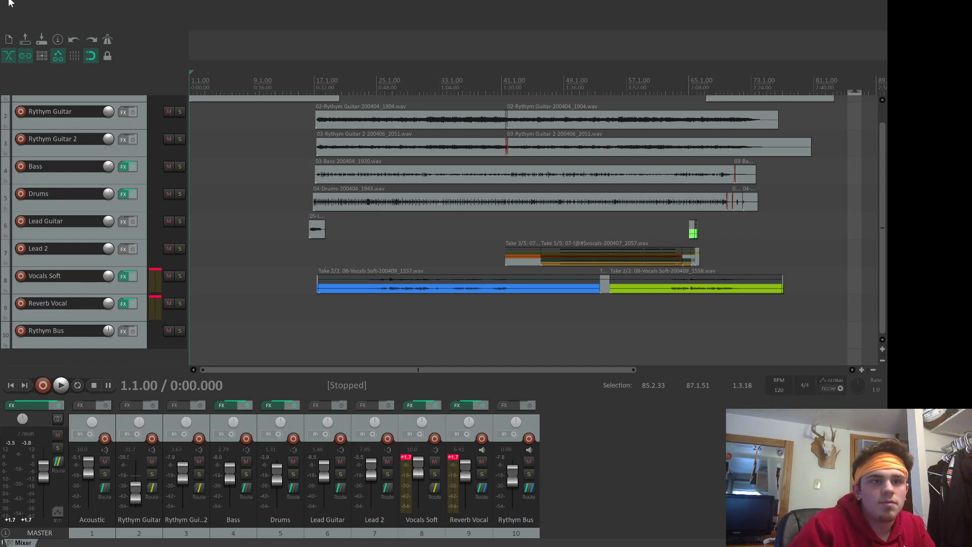
click(63, 384)
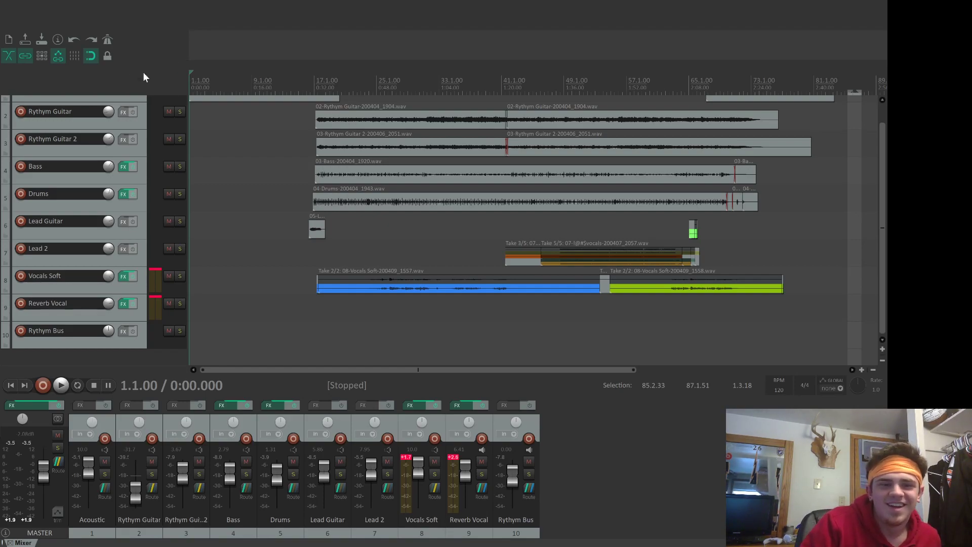
click(43, 40)
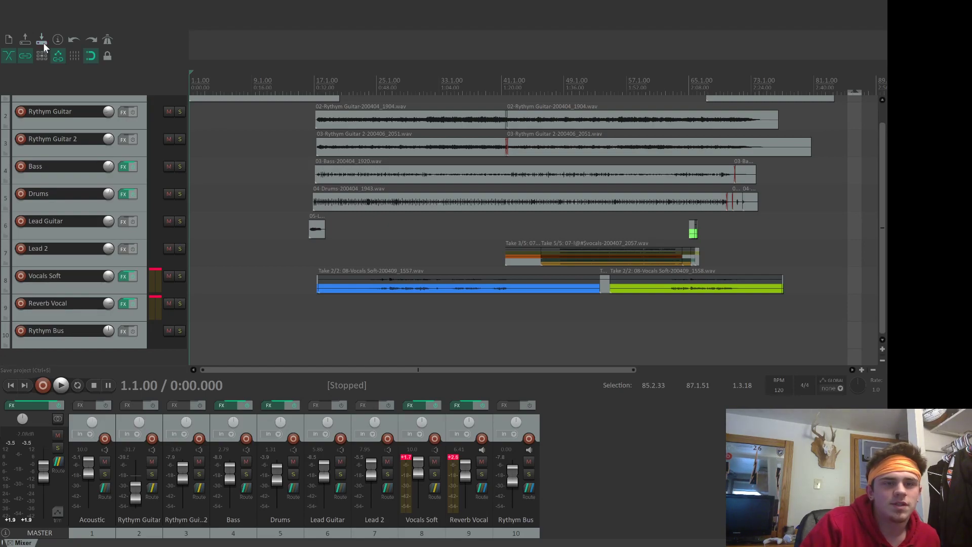